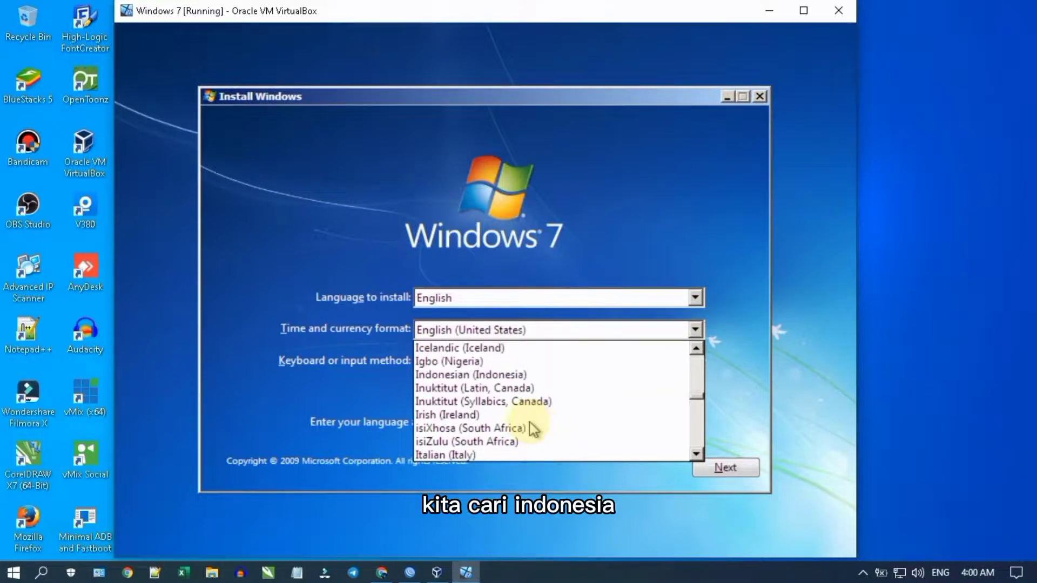
Step: Set the Windows 7 installer's time and currency format to Indonesian (Indonesia) and continue the setup
scroll(533, 429, up, 1)
scroll(530, 429, down, 3)
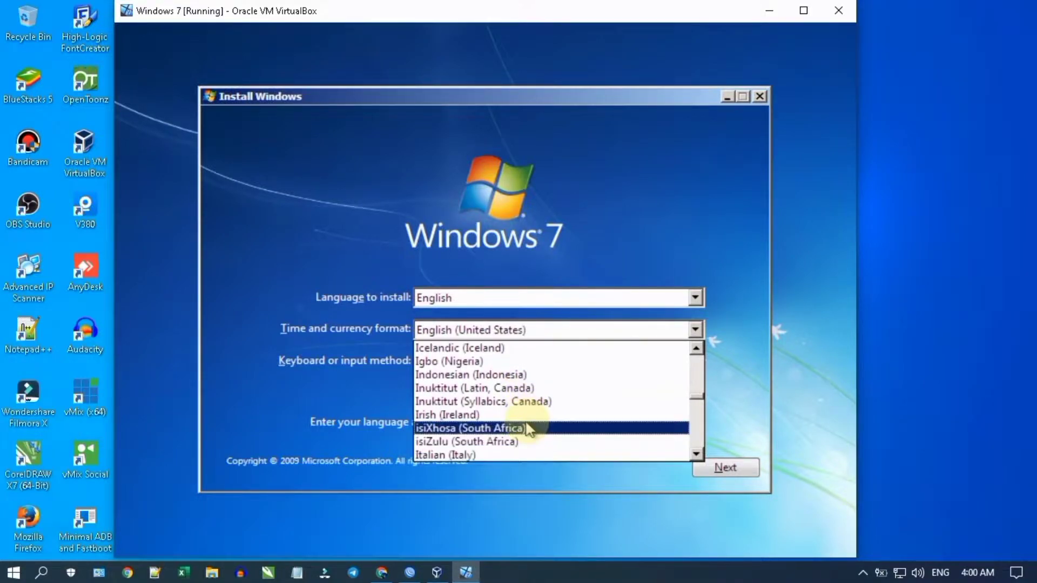
scroll(528, 421, down, 13)
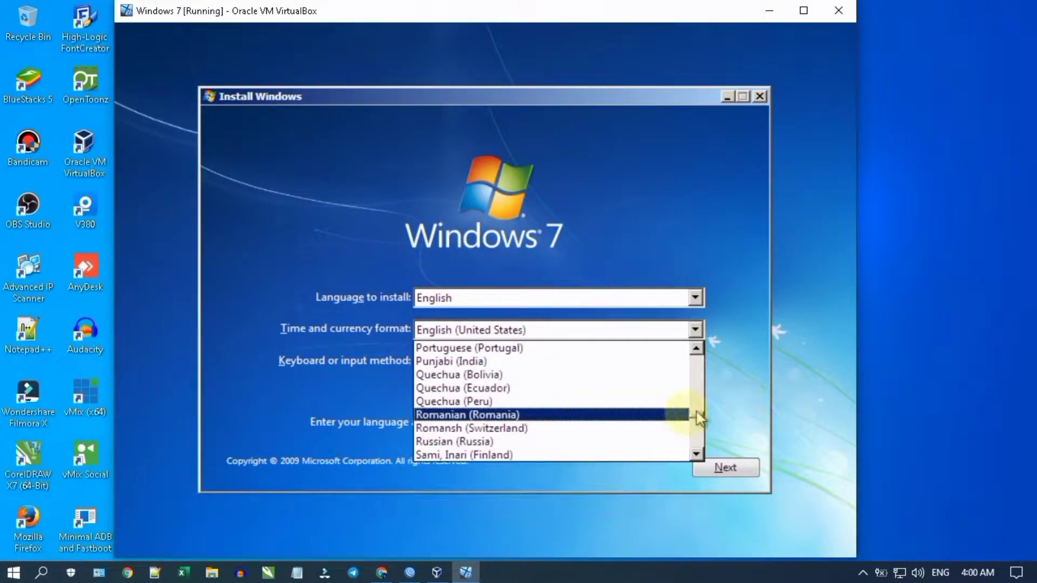
scroll(586, 405, up, 10)
scroll(590, 408, up, 7)
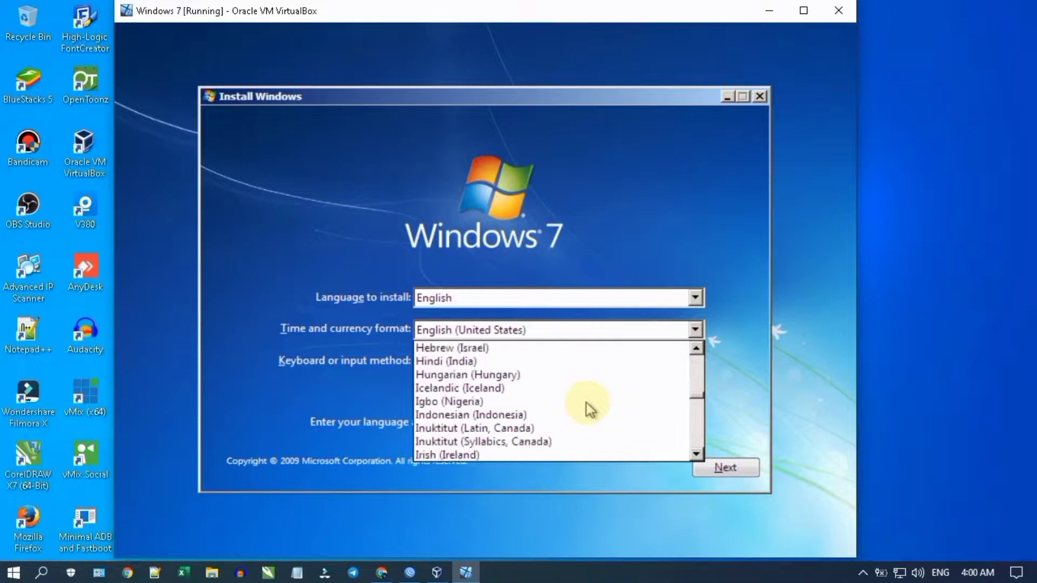
scroll(590, 409, down, 2)
scroll(588, 409, down, 2)
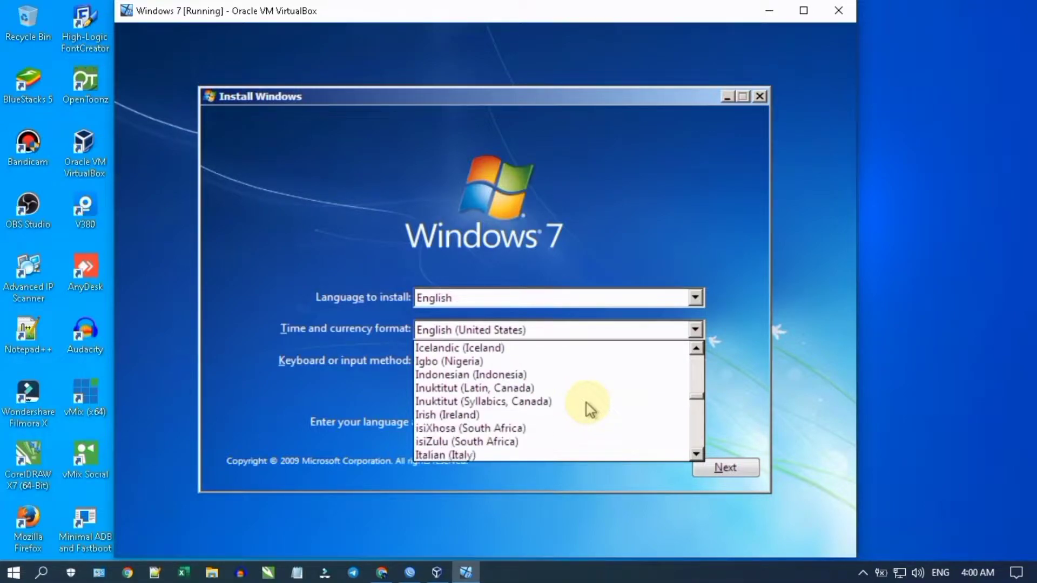
click(479, 375)
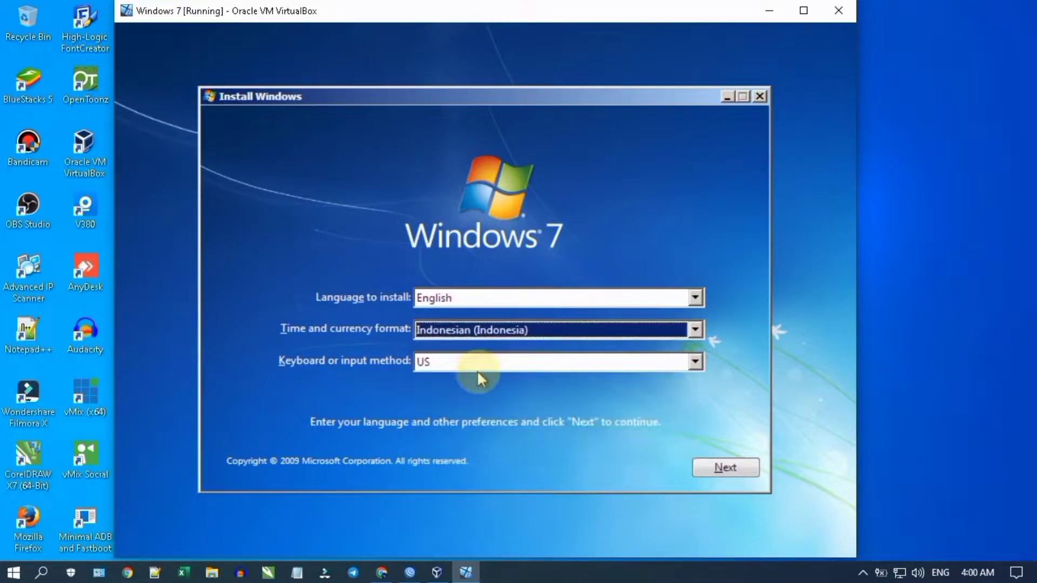
click(725, 467)
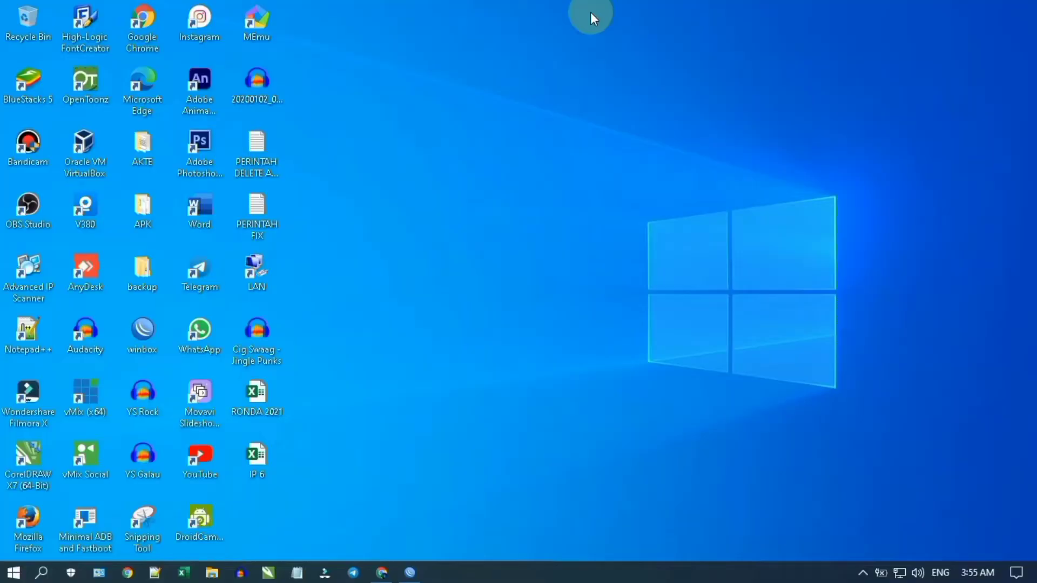
Step: Open Oracle VM VirtualBox and start a new virtual machine named Windows 7 with the version Windows 7 (32-bit)
double_click(85, 170)
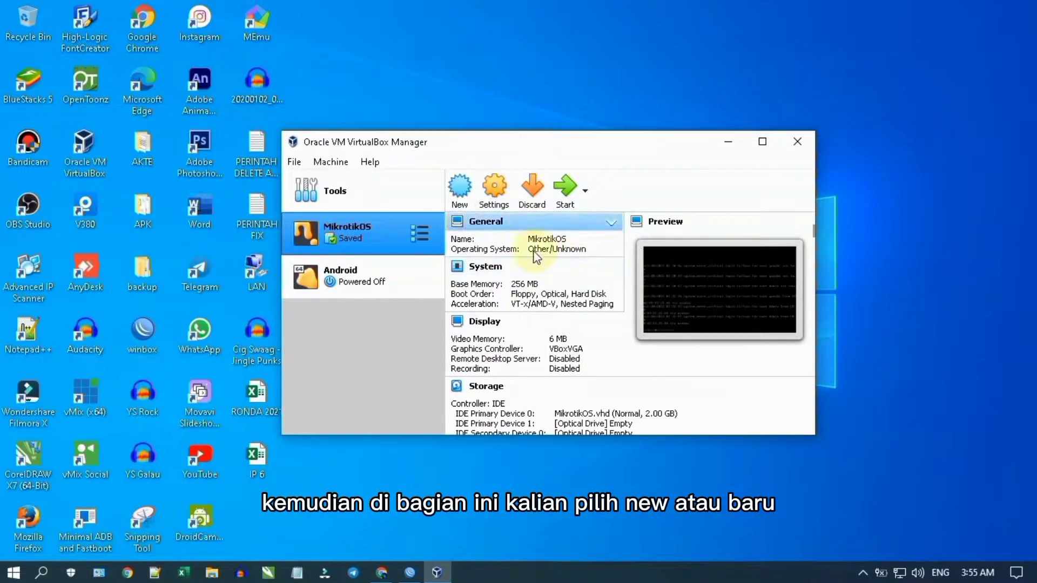
click(465, 205)
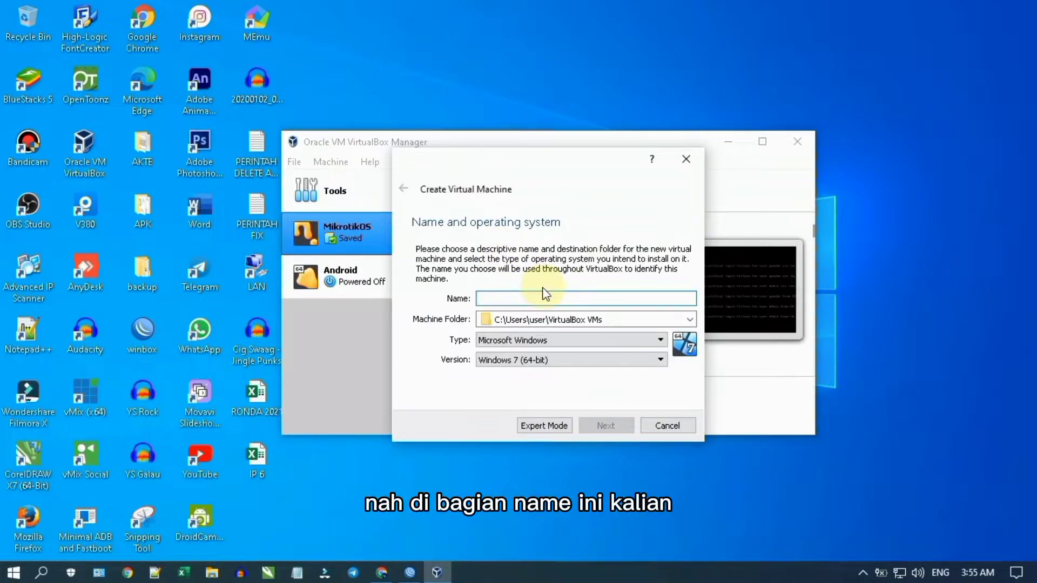
text(Windo)
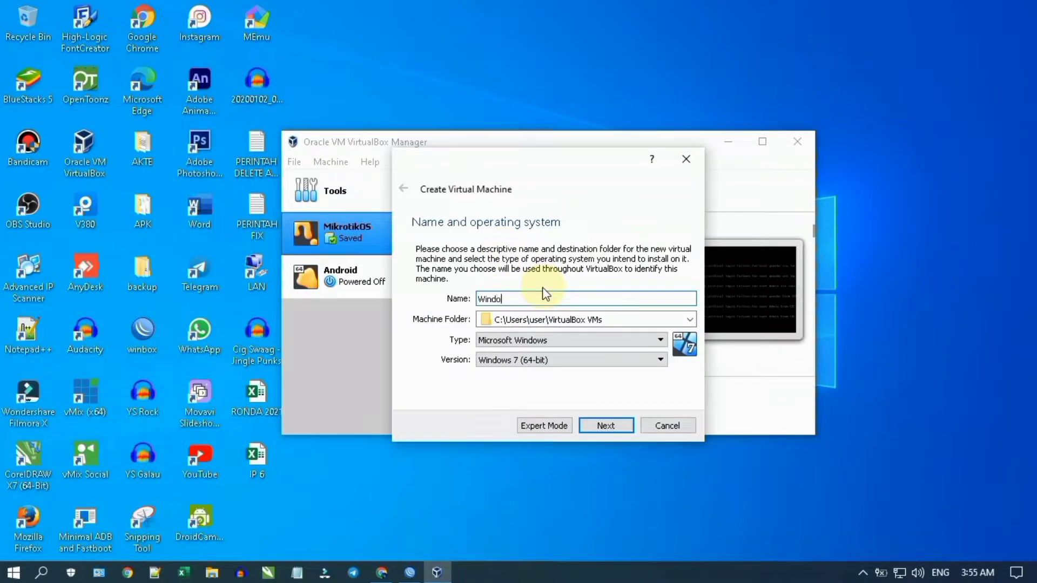
text(ws 7)
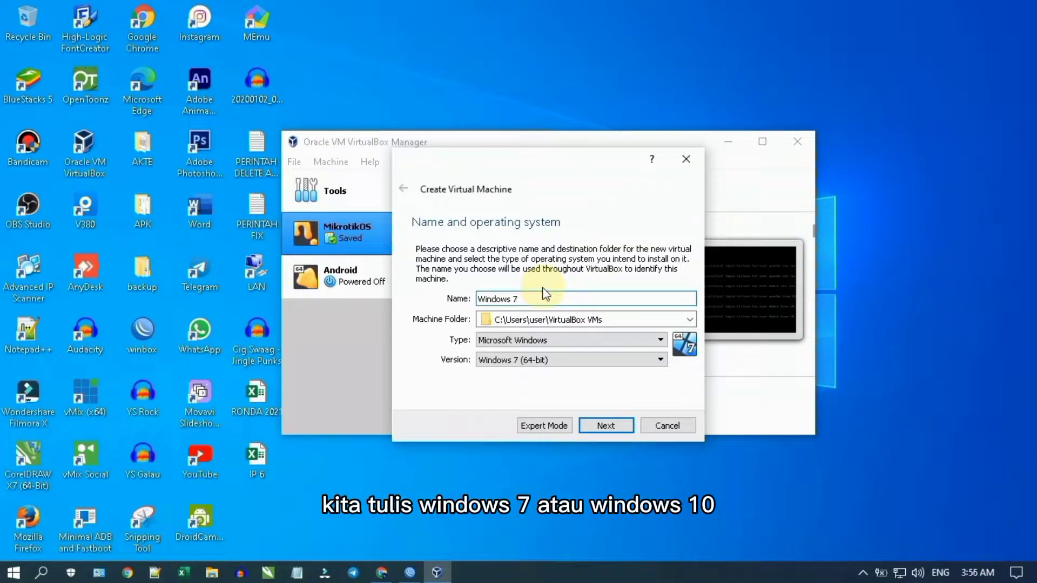
click(566, 359)
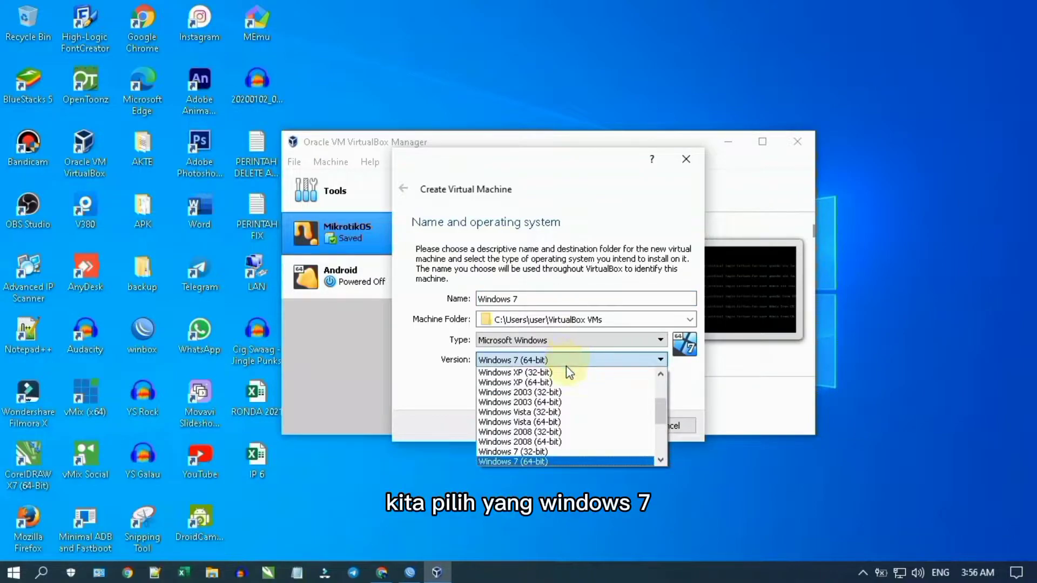
click(568, 452)
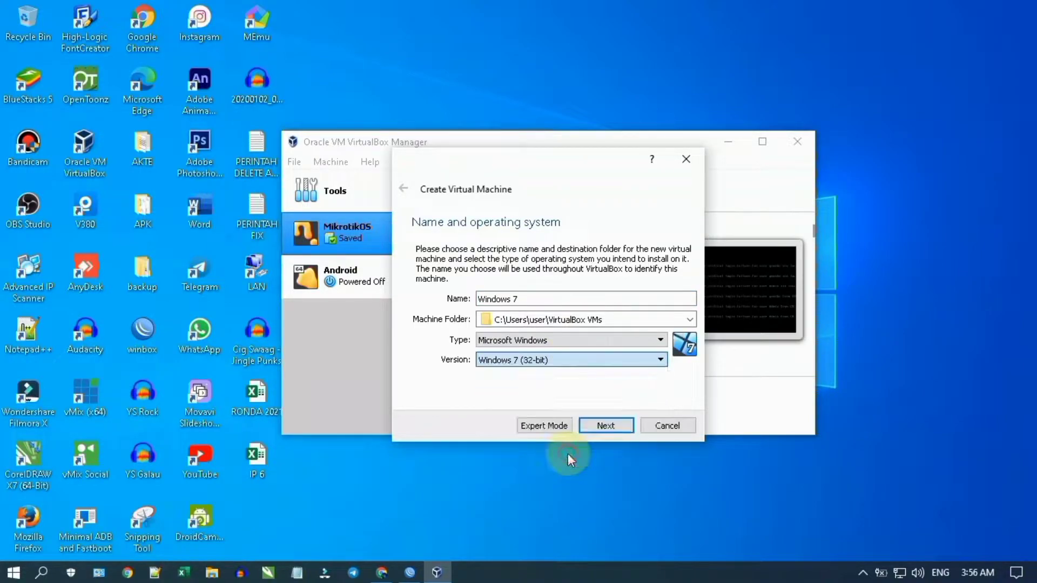
click(608, 425)
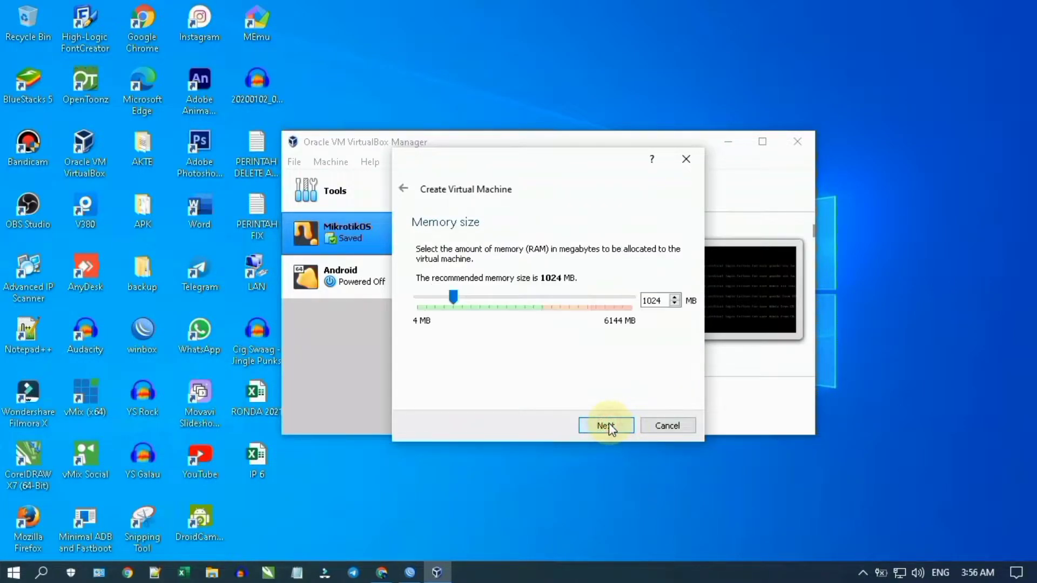
Step: Accept 1024 MB of memory for the new machine and choose to create a virtual hard disk now
double_click(654, 300)
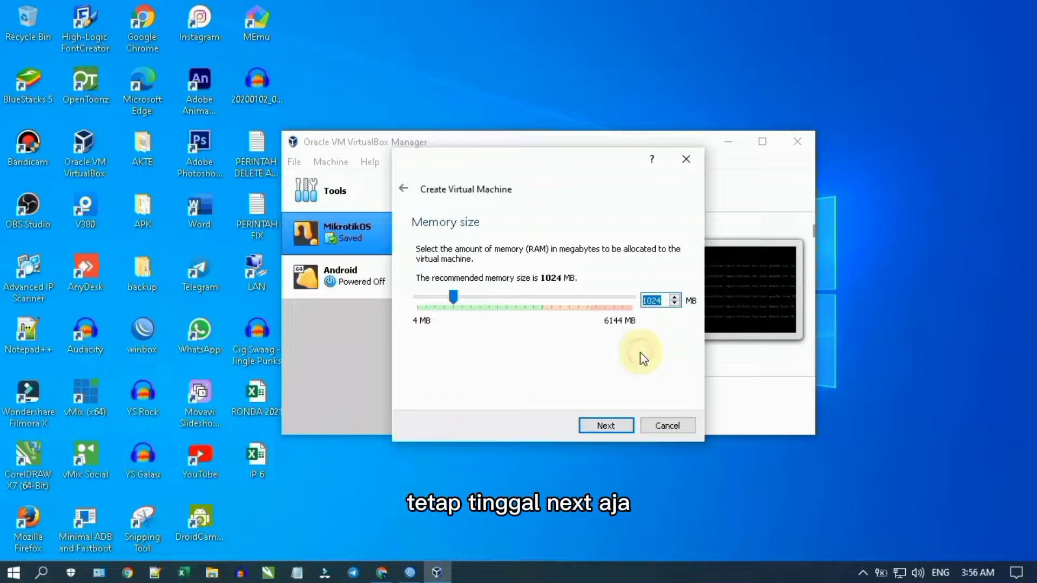
click(610, 426)
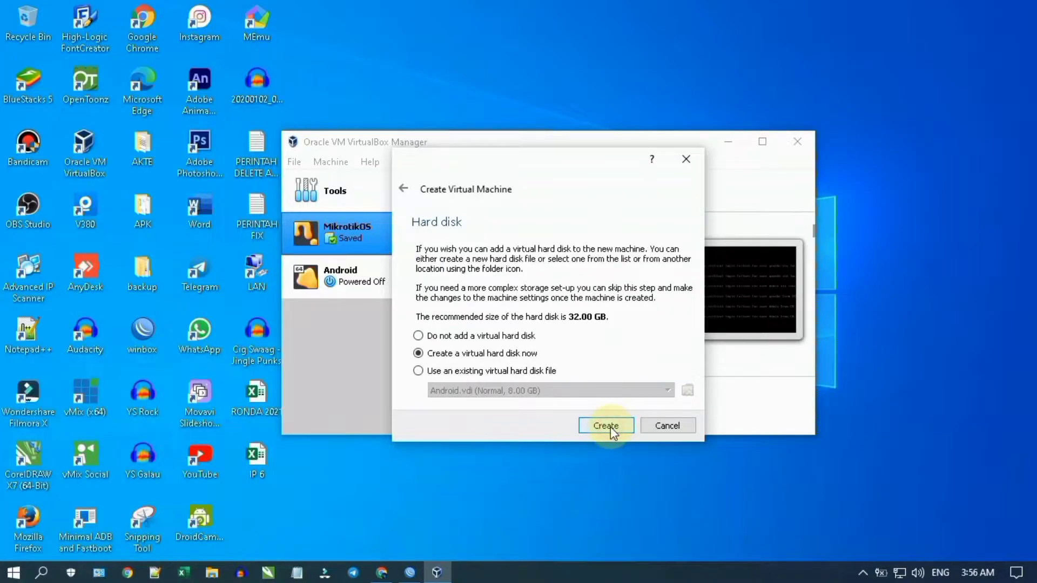
click(420, 358)
click(420, 358)
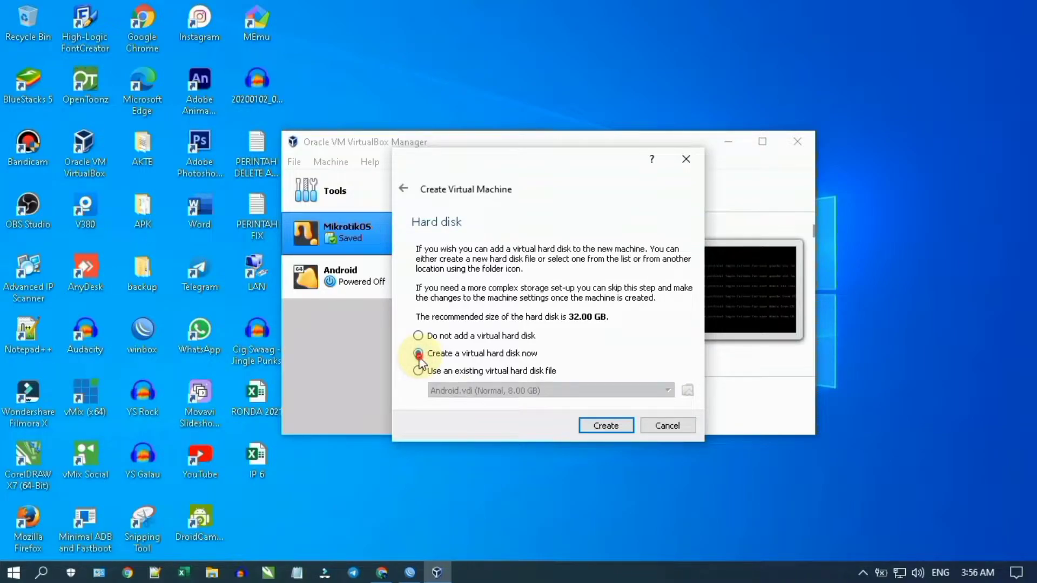
click(605, 425)
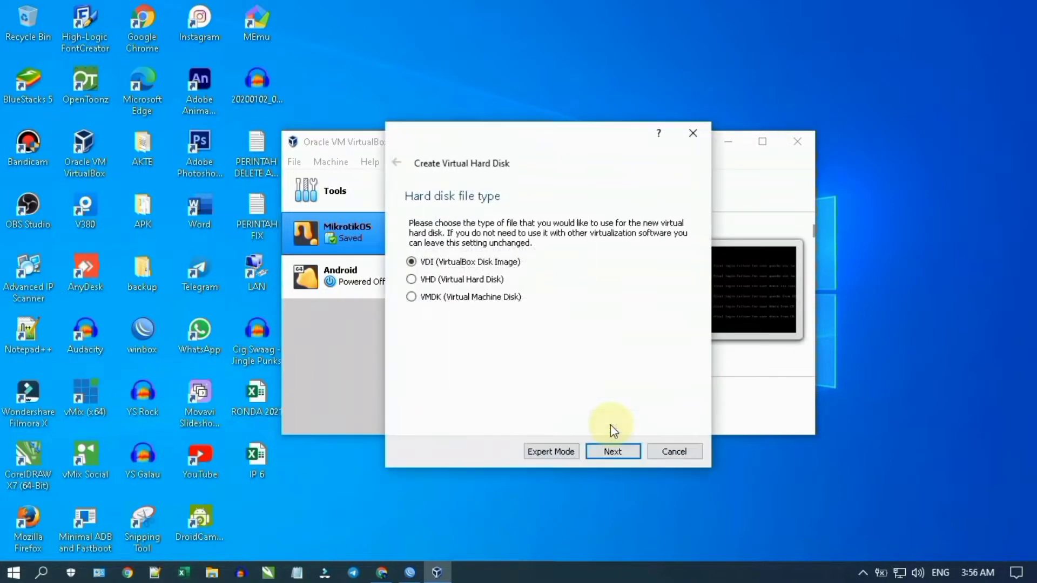
Step: Choose the VHD (Virtual Hard Disk) file type with dynamically allocated storage for the virtual hard disk
click(412, 279)
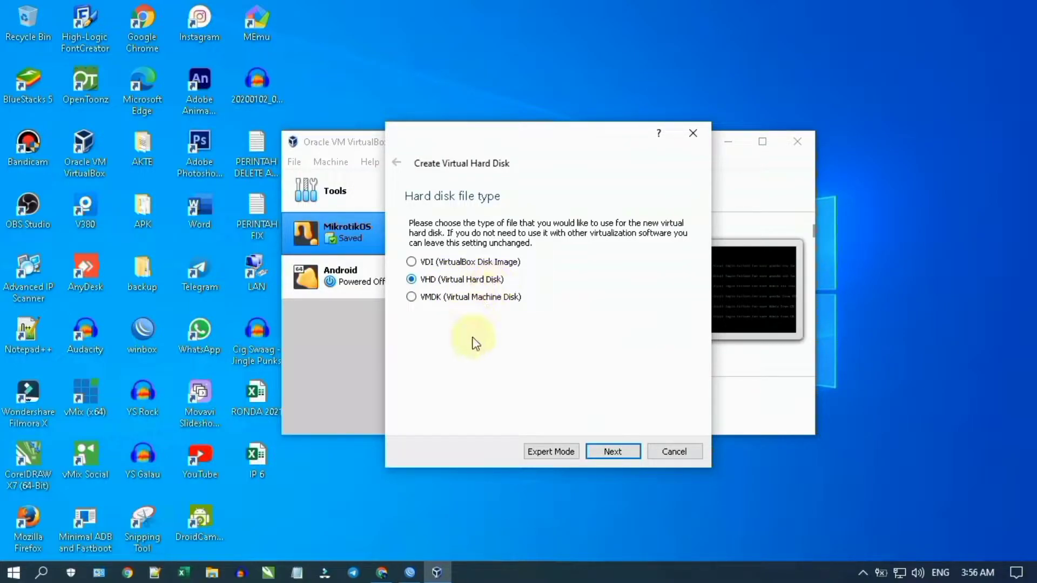
click(612, 452)
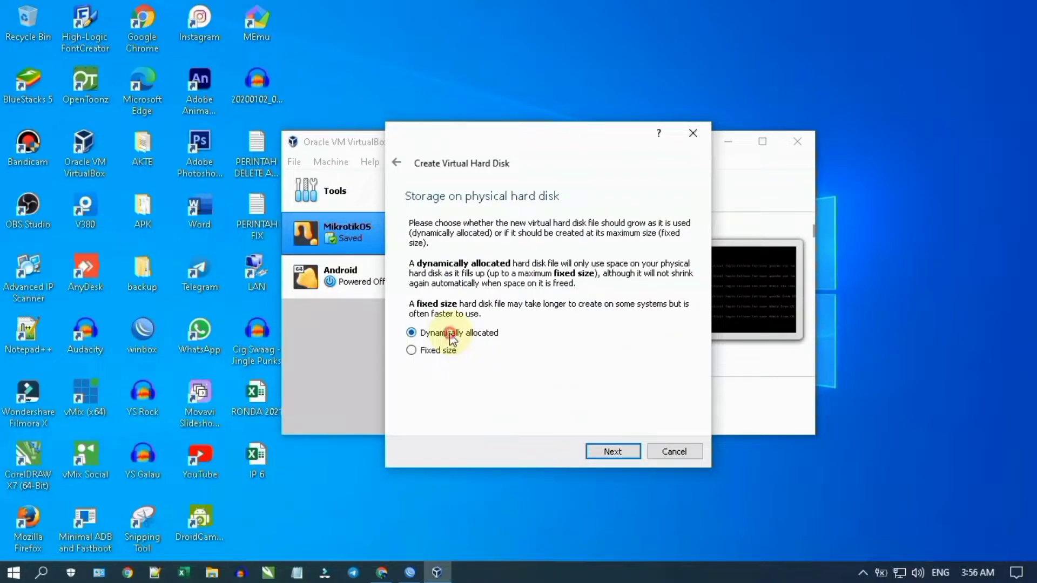
click(614, 451)
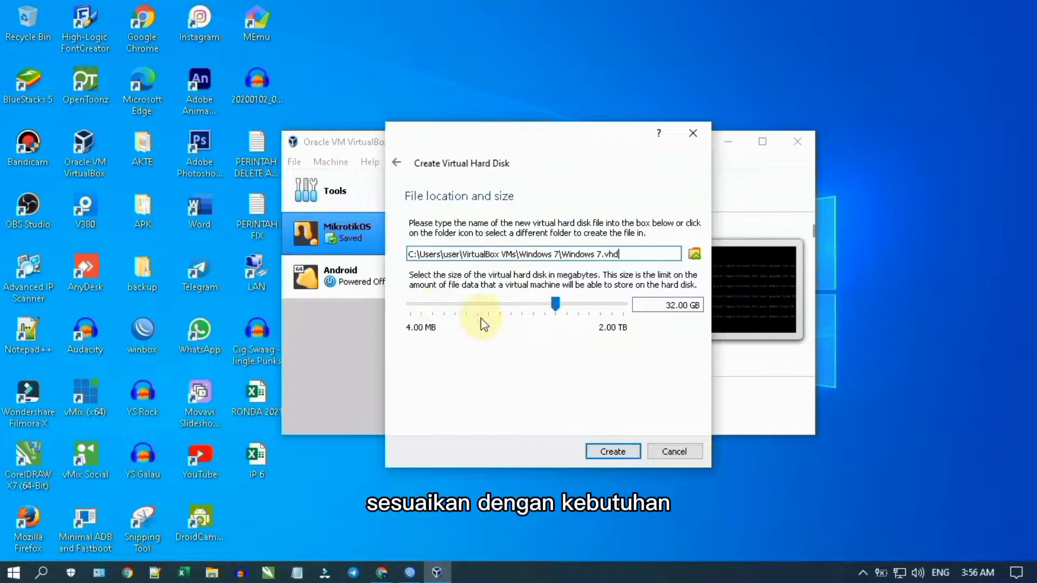
click(463, 309)
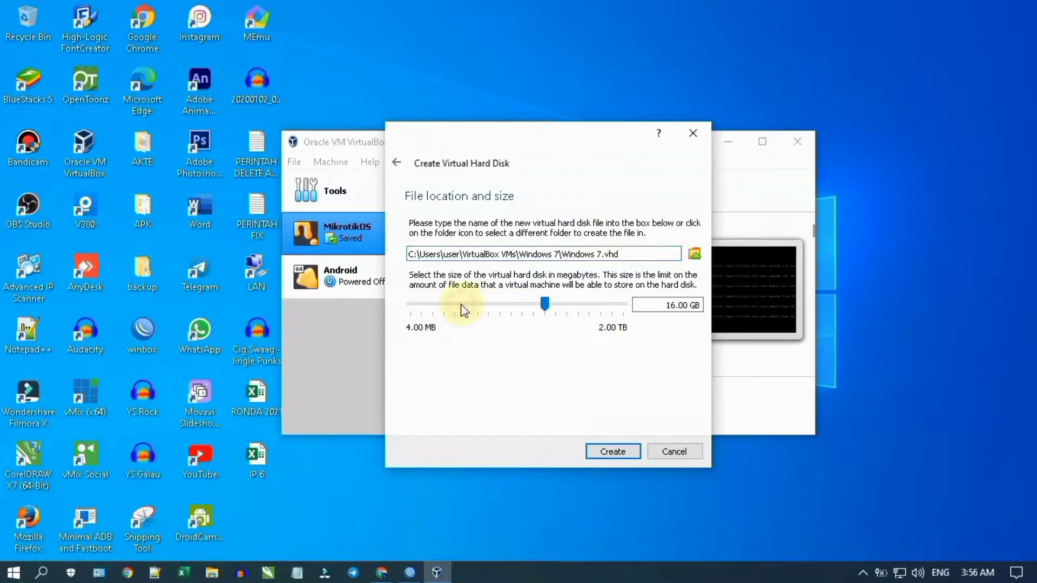
click(470, 305)
click(484, 306)
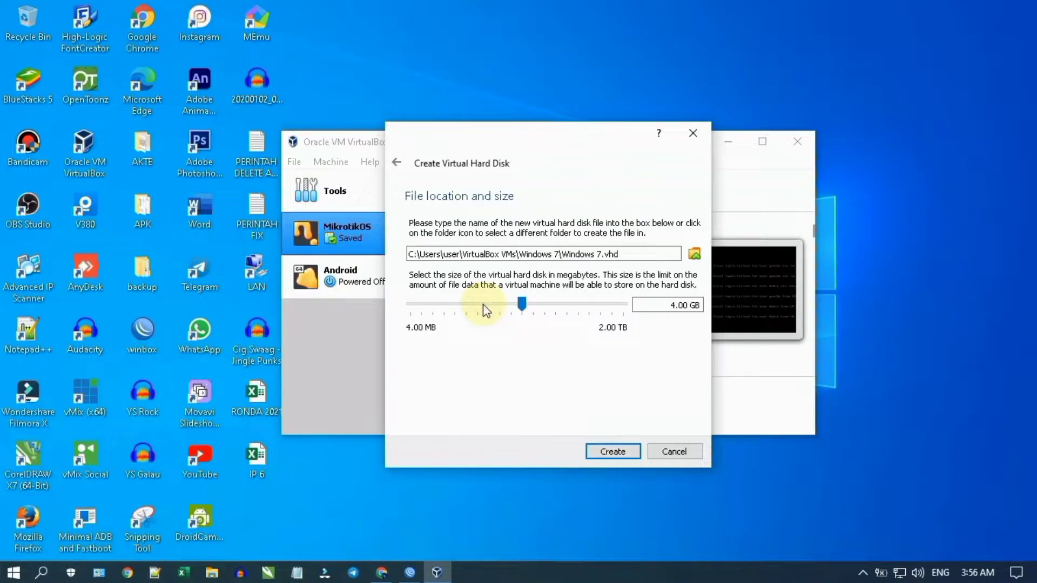
click(483, 306)
click(562, 305)
click(569, 305)
click(586, 305)
click(588, 310)
click(555, 309)
drag(555, 309, 544, 306)
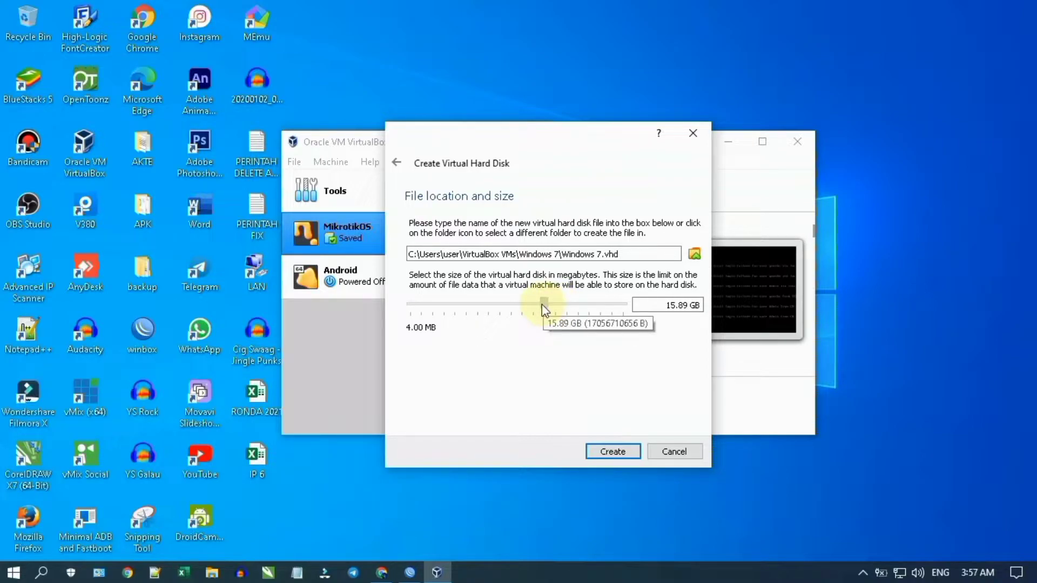
drag(549, 307, 543, 310)
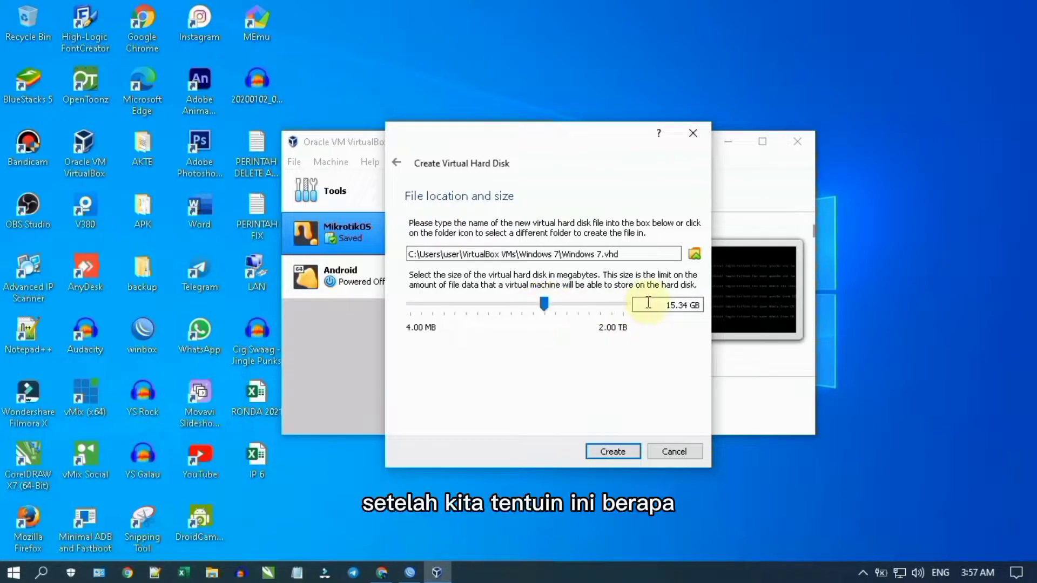
click(577, 306)
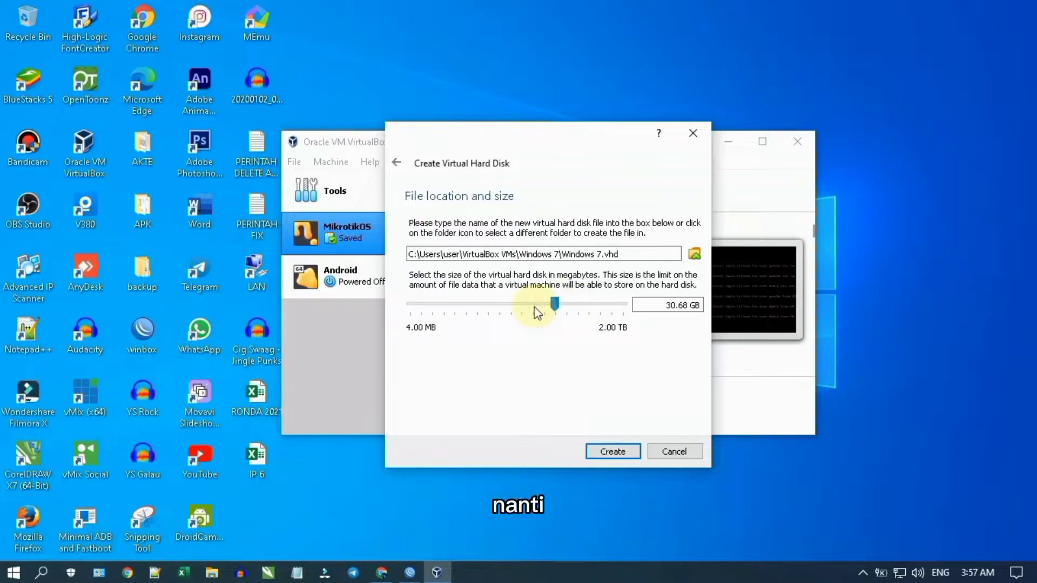
Step: Set the virtual hard disk size to about 25 GB and create the Windows 7 machine
drag(675, 306, 642, 305)
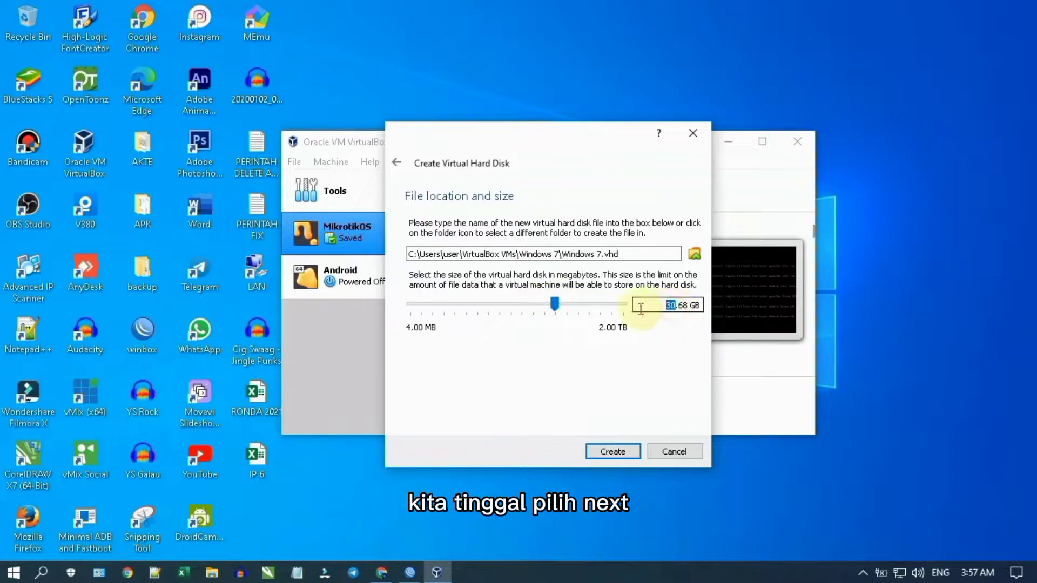
text(25)
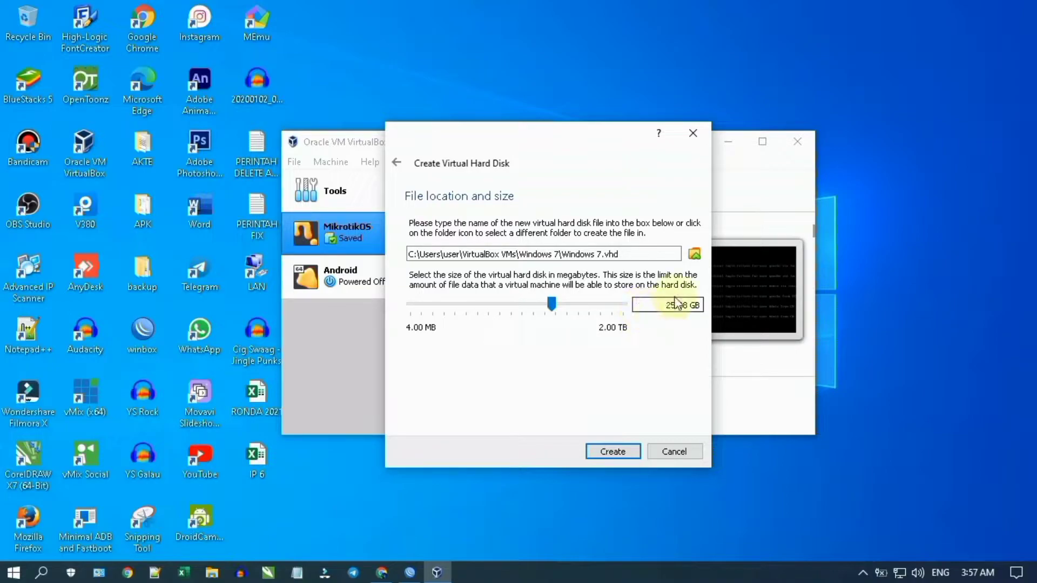
key(BackSpace)
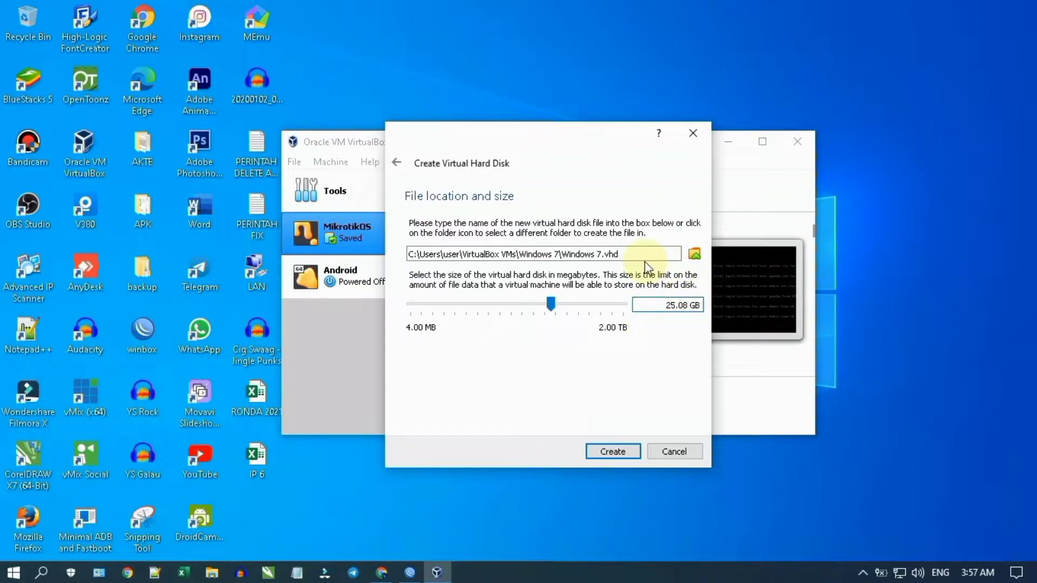
key(BackSpace)
click(603, 453)
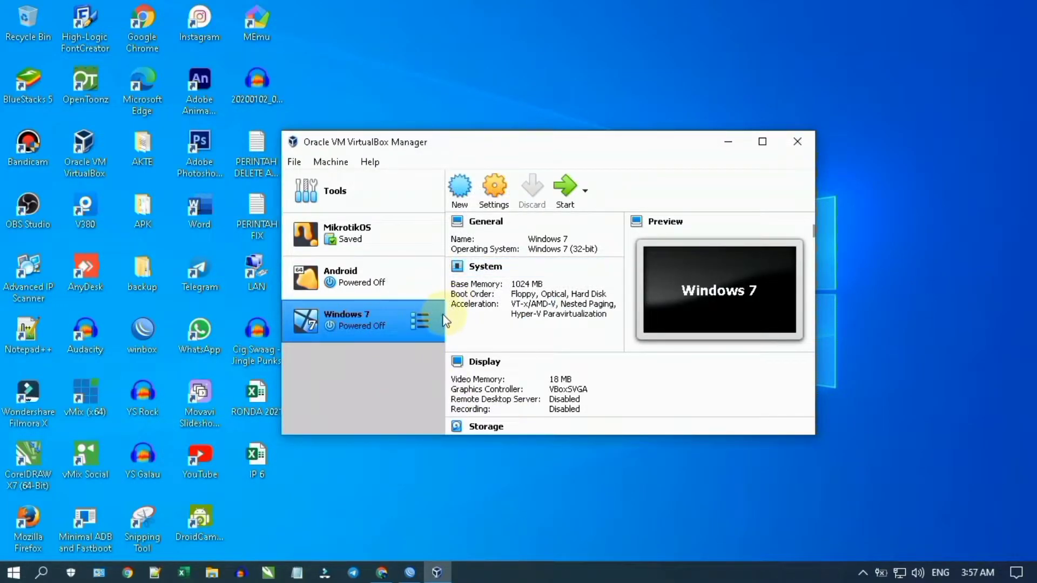
click(427, 325)
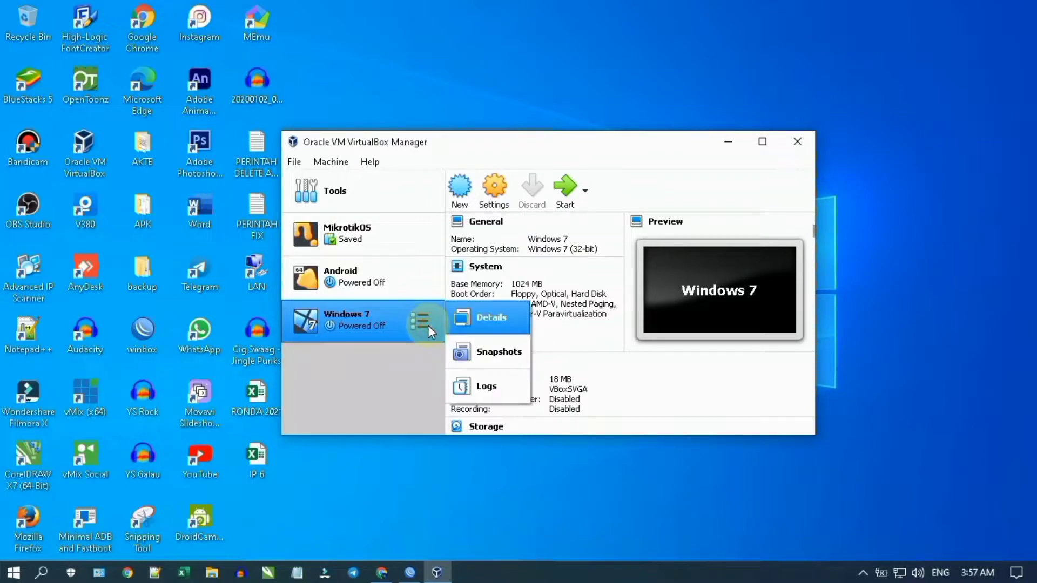
right_click(428, 325)
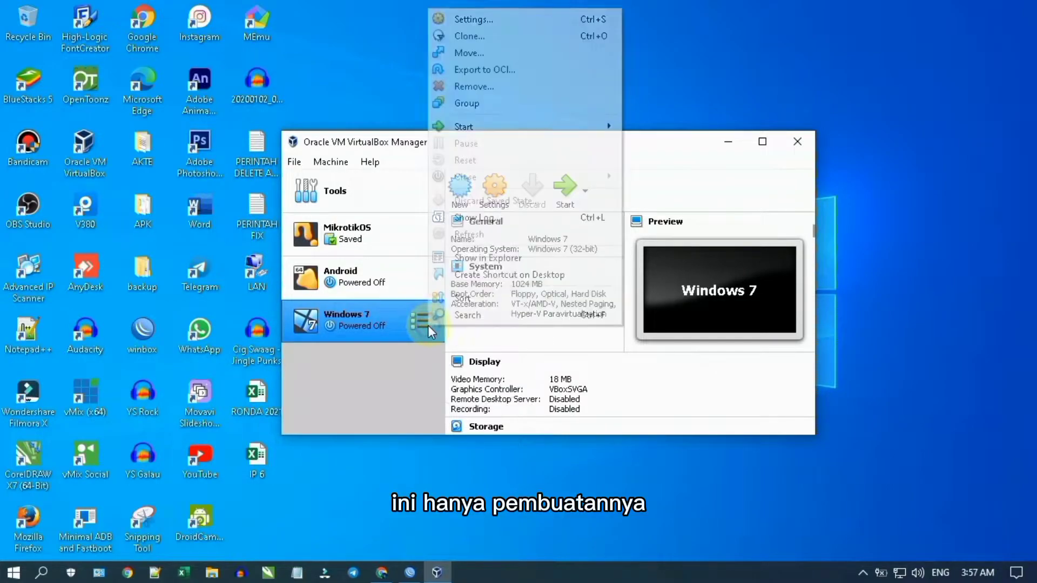
click(428, 325)
click(421, 363)
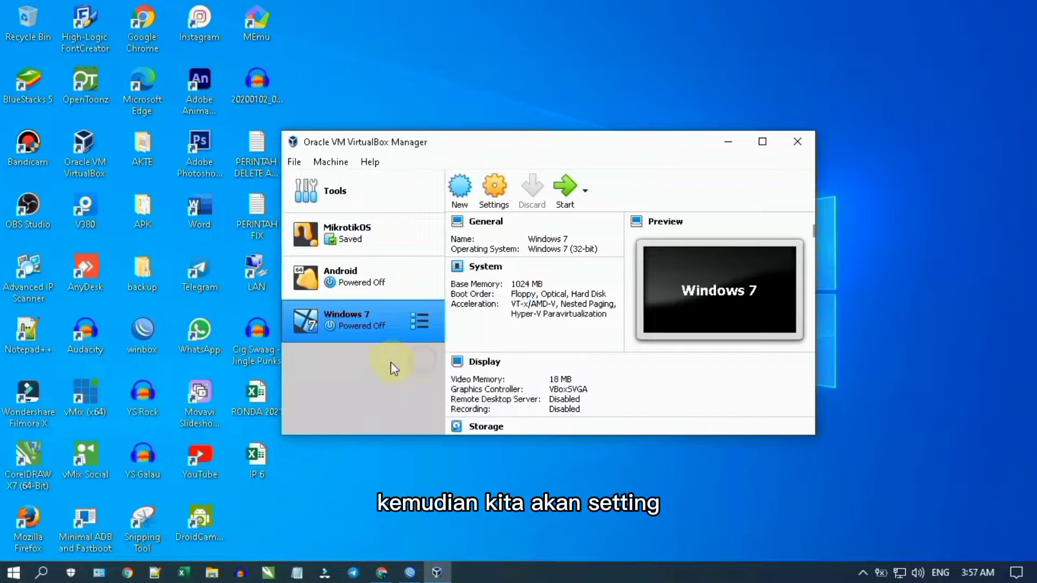
Step: Load the Win7_32bit disk image from Downloads into the empty optical drive in the Windows 7 machine's storage settings and save them
click(506, 205)
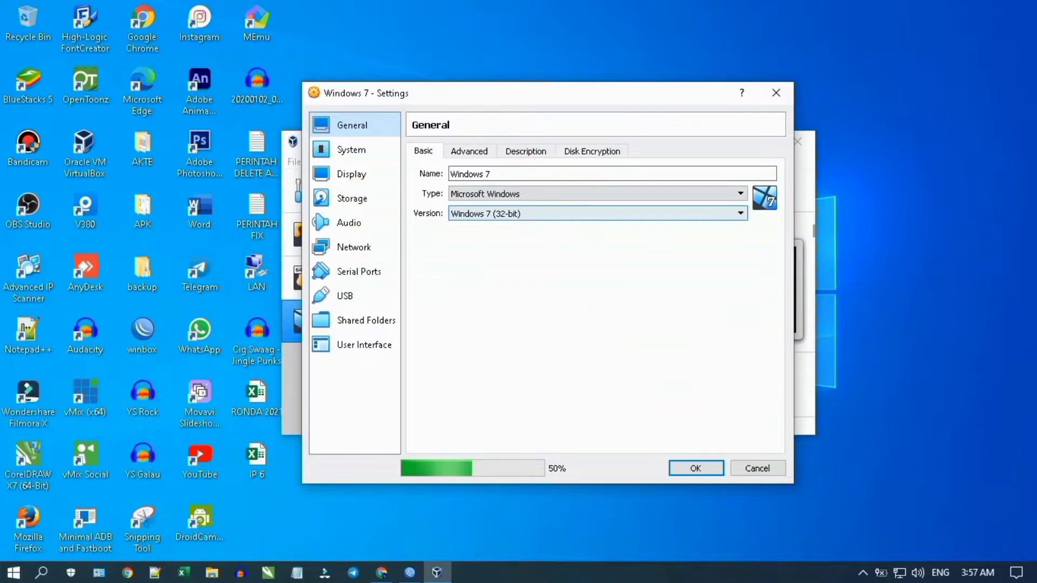
click(352, 198)
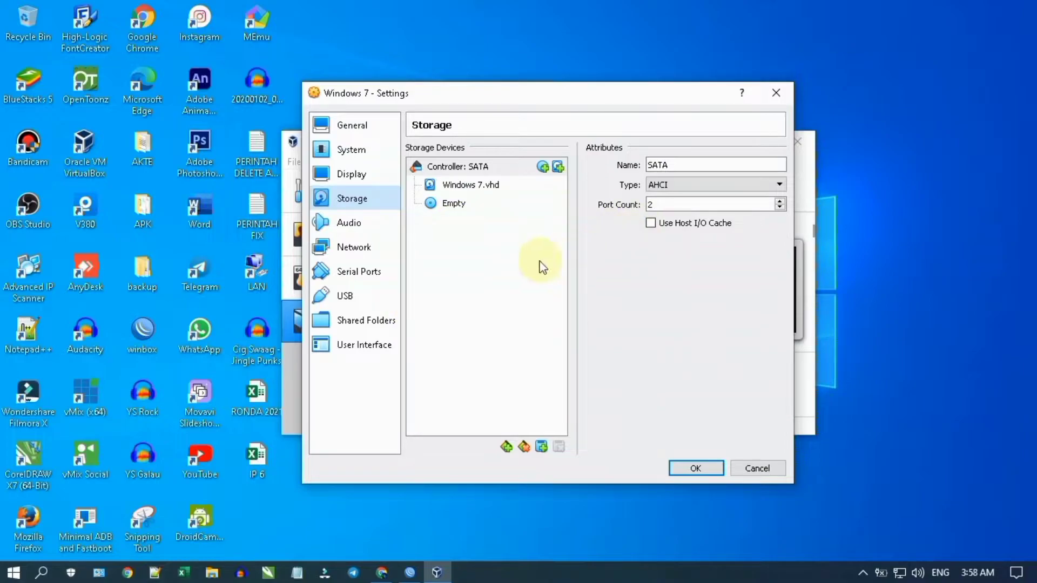
click(465, 203)
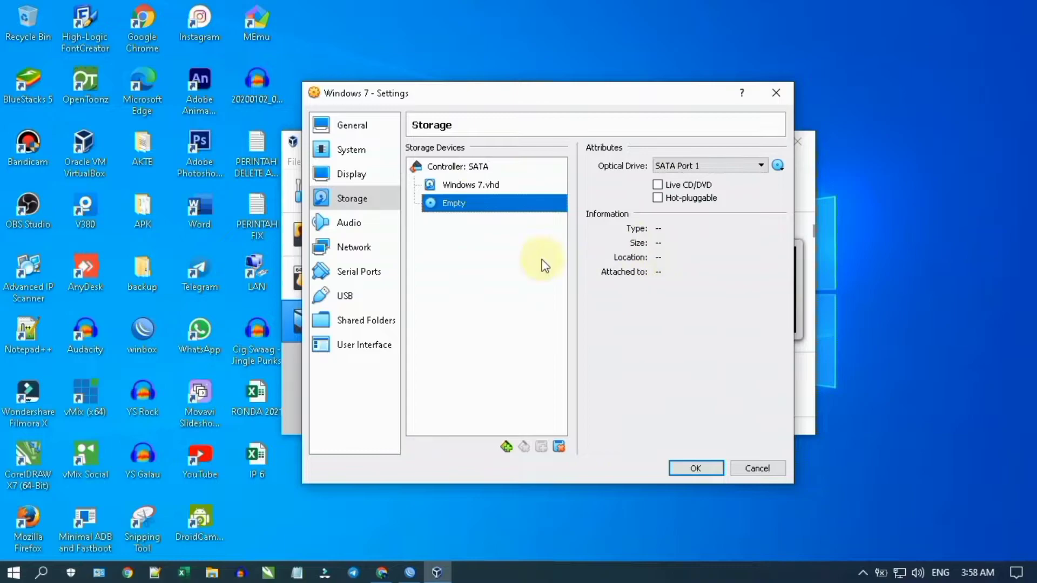
right_click(480, 212)
click(463, 204)
click(777, 165)
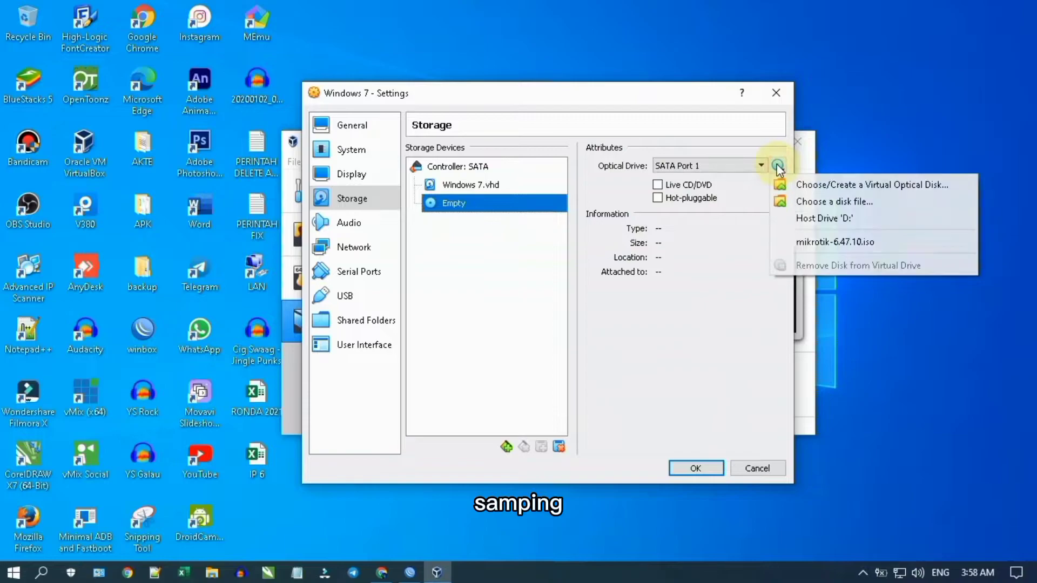
click(835, 204)
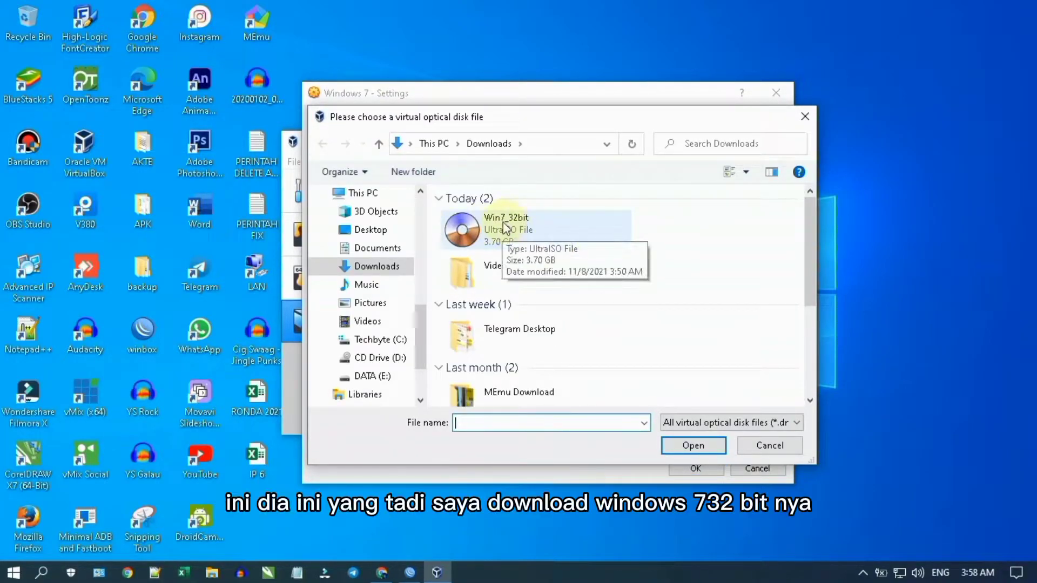
click(454, 232)
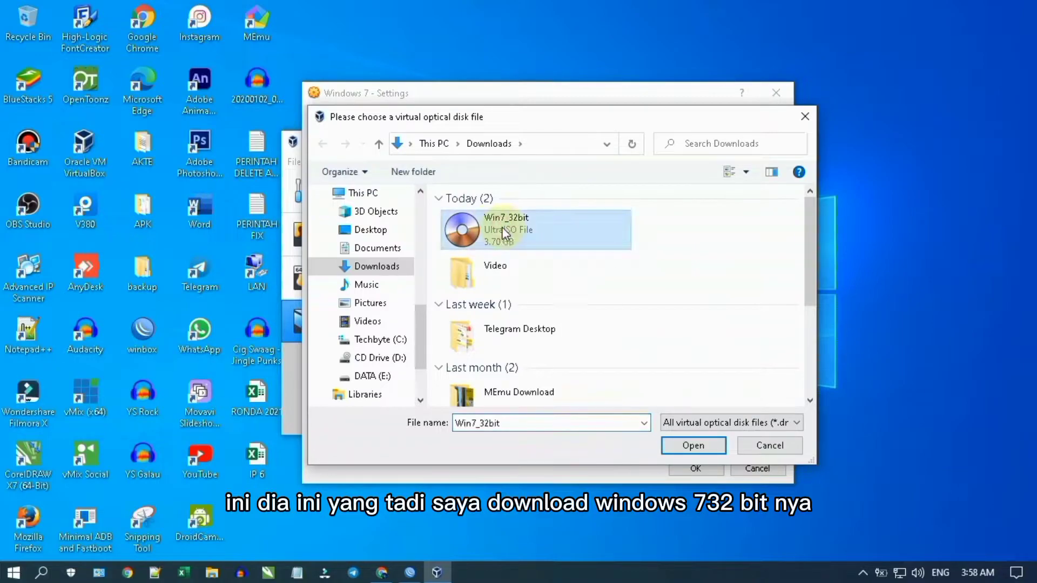
click(698, 447)
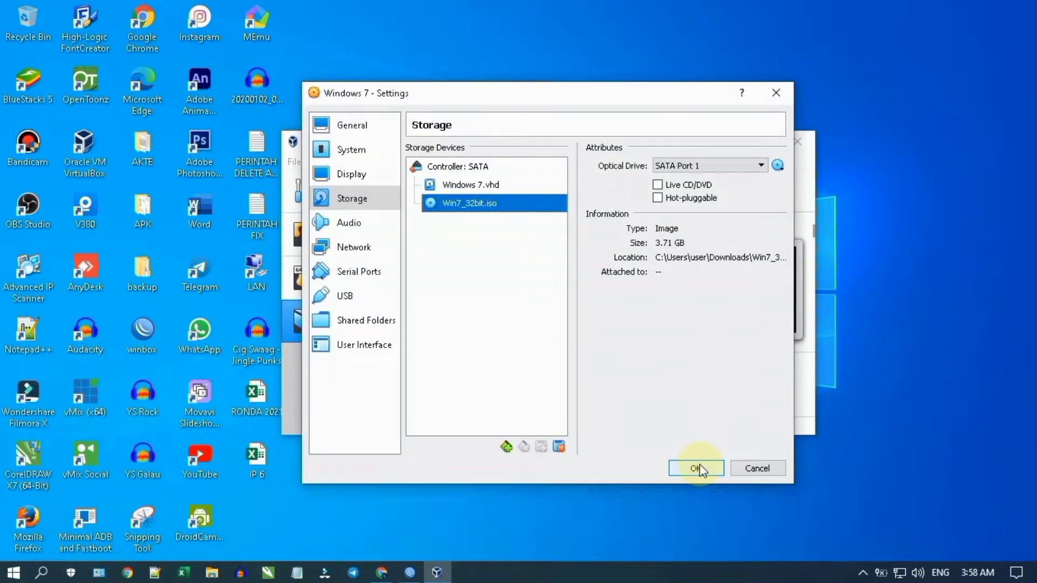
click(699, 465)
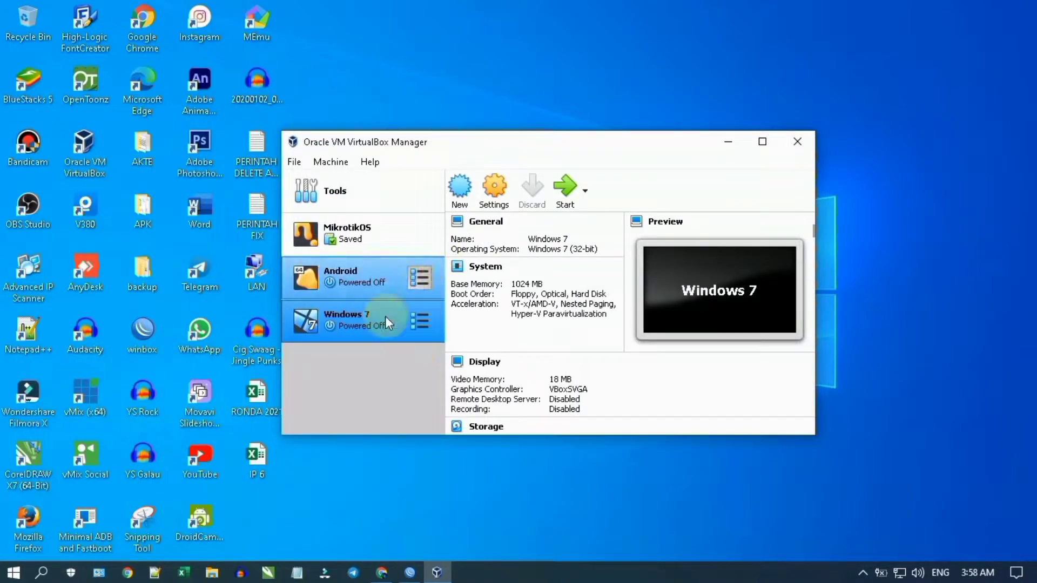
Step: Start the Windows 7 virtual machine
click(565, 191)
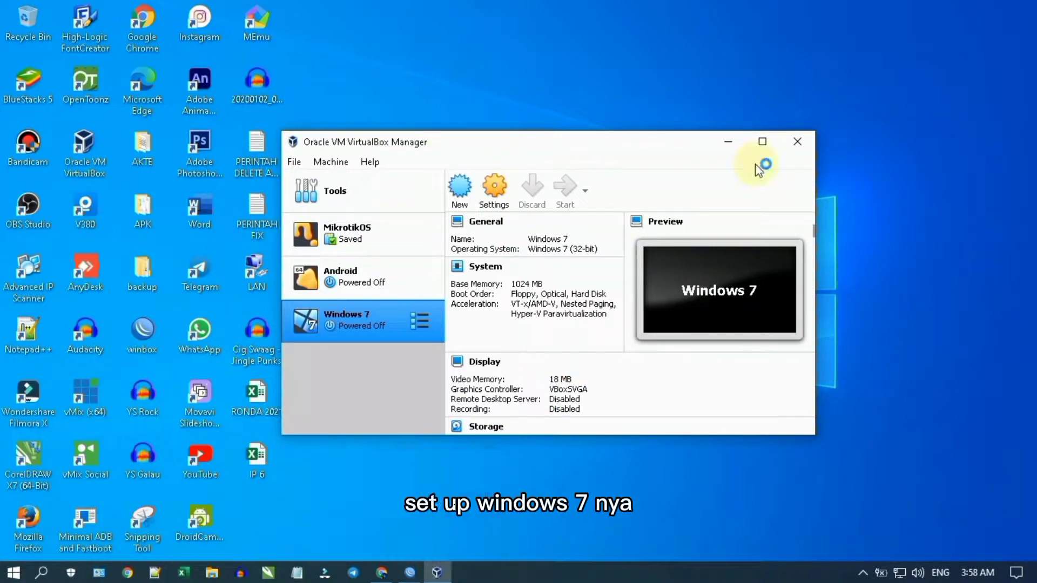
key(Return)
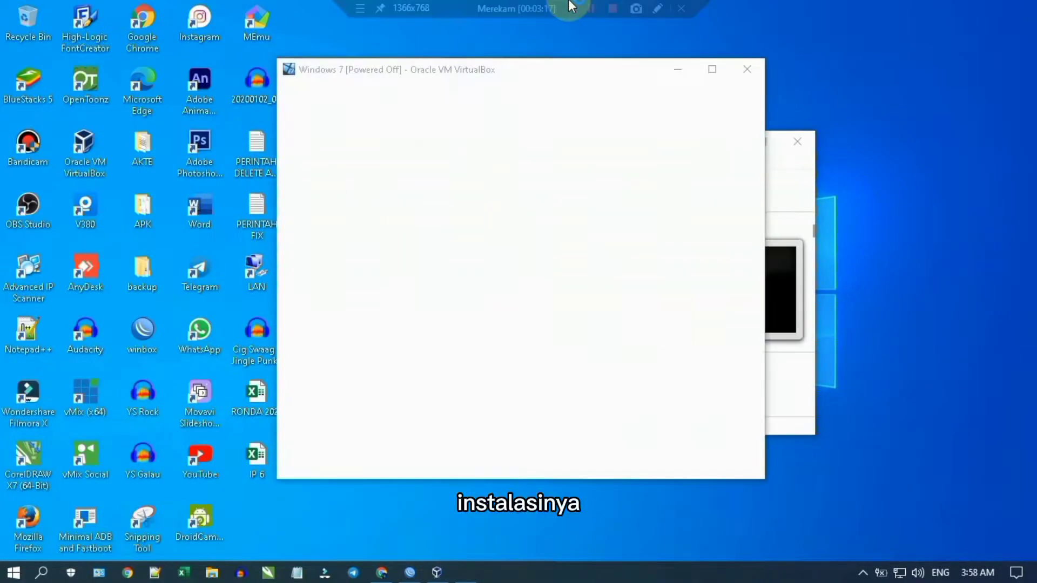
right_click(879, 50)
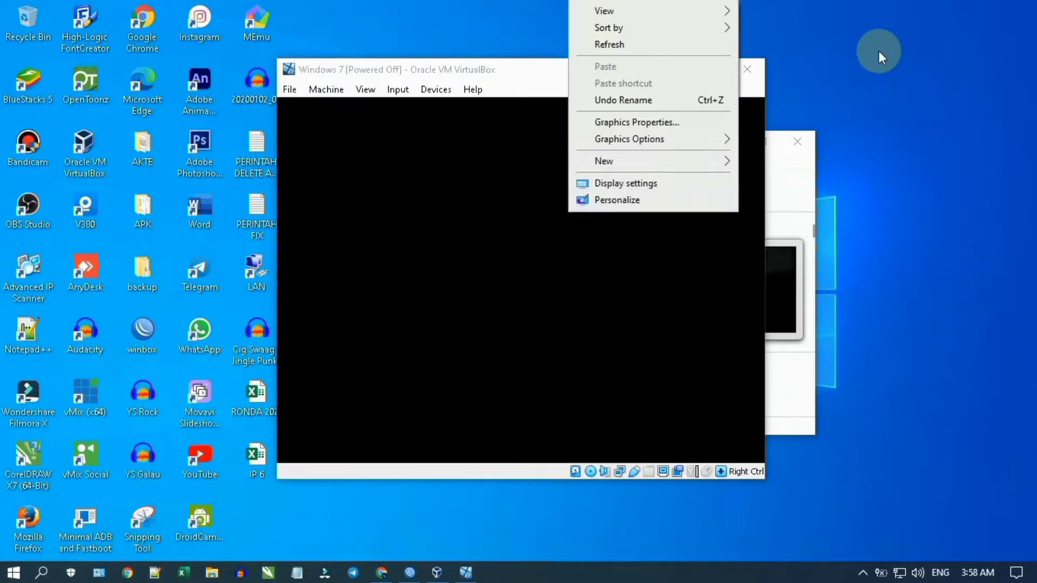
click(707, 42)
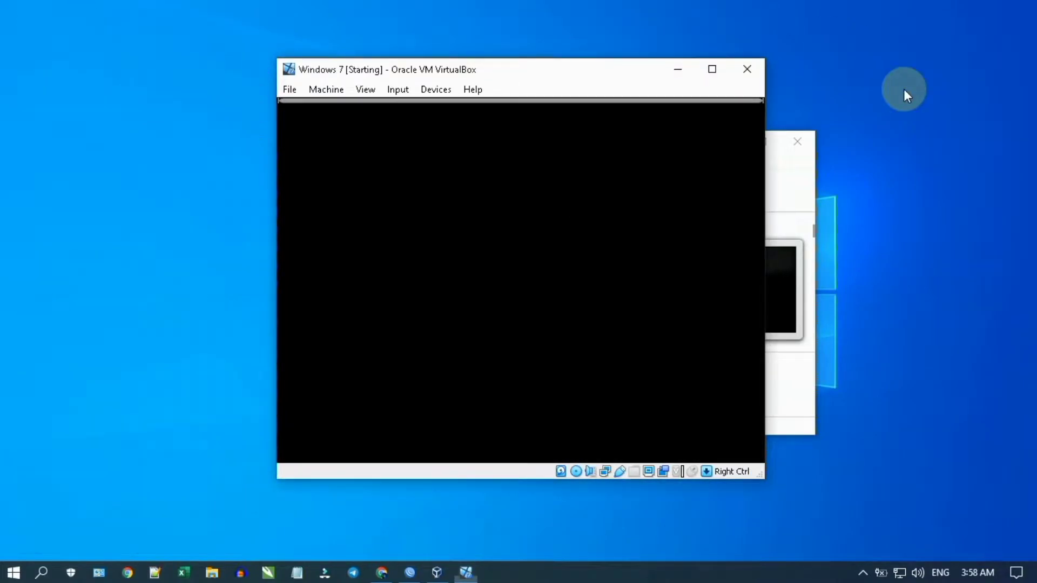
right_click(903, 123)
click(911, 133)
click(358, 86)
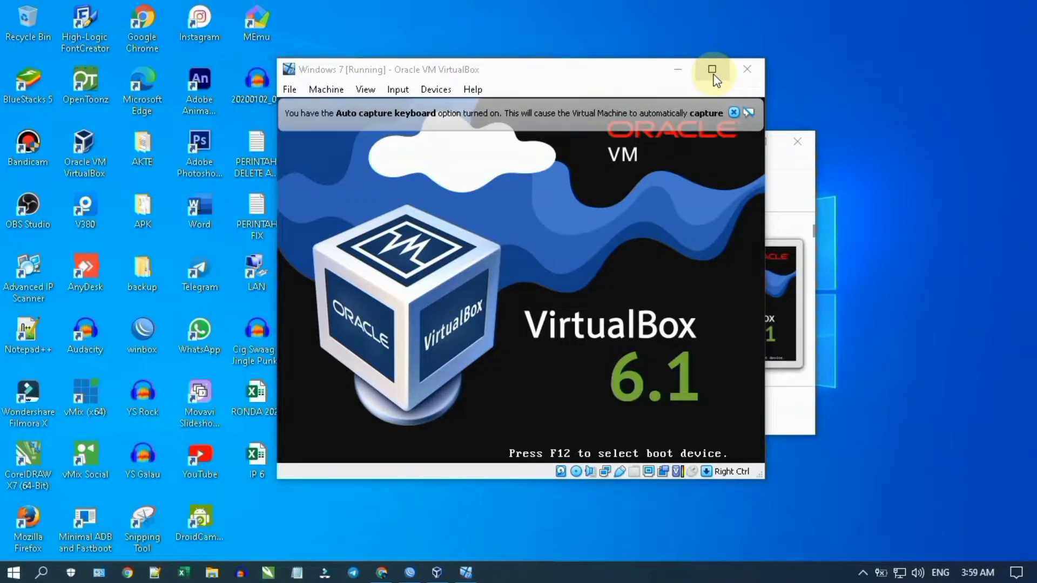
Step: Maximize the running Windows 7 machine window and dismiss the Auto capture keyboard notice
click(712, 70)
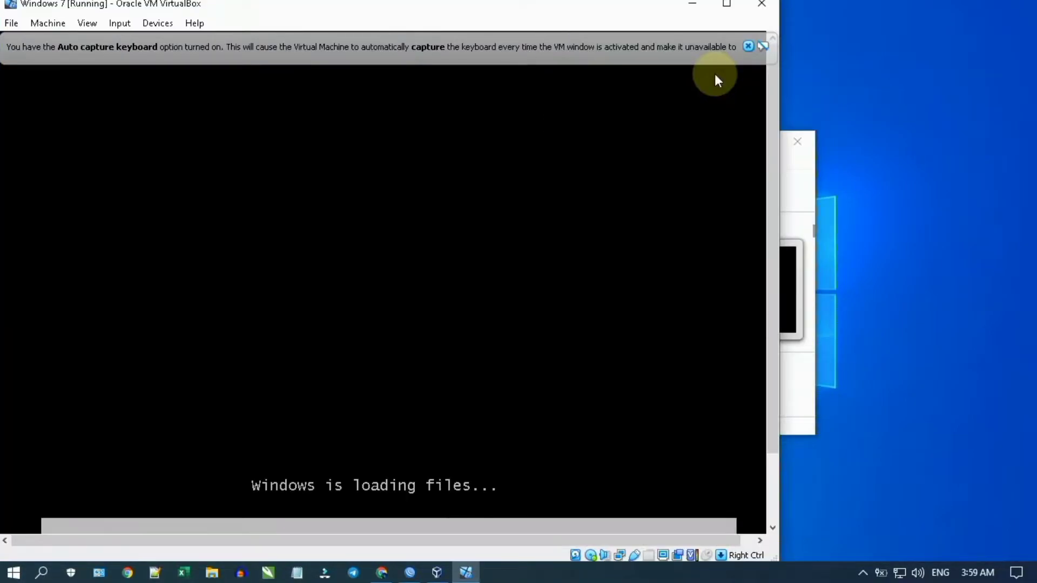
click(725, 6)
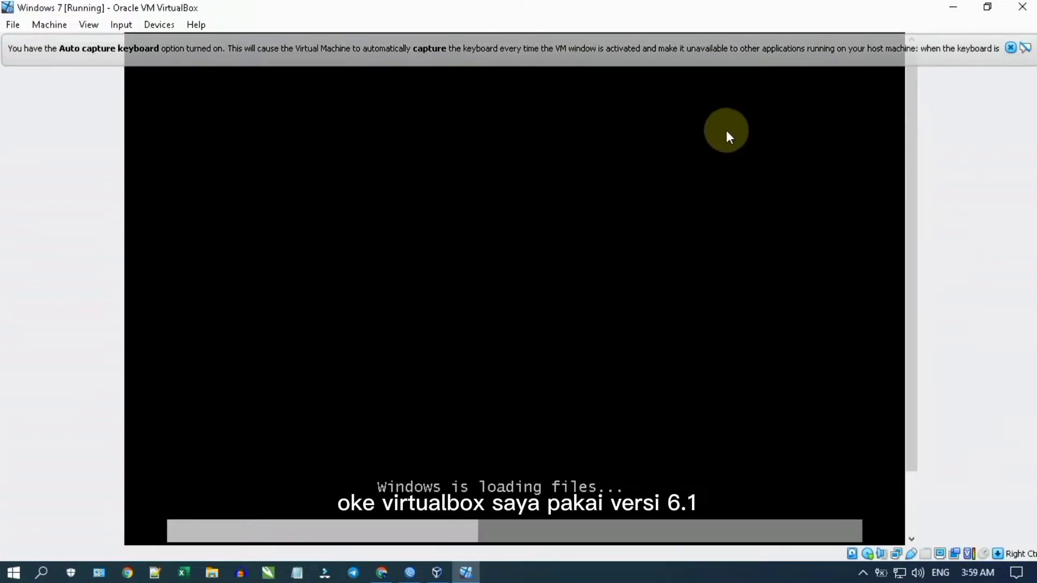
click(1009, 48)
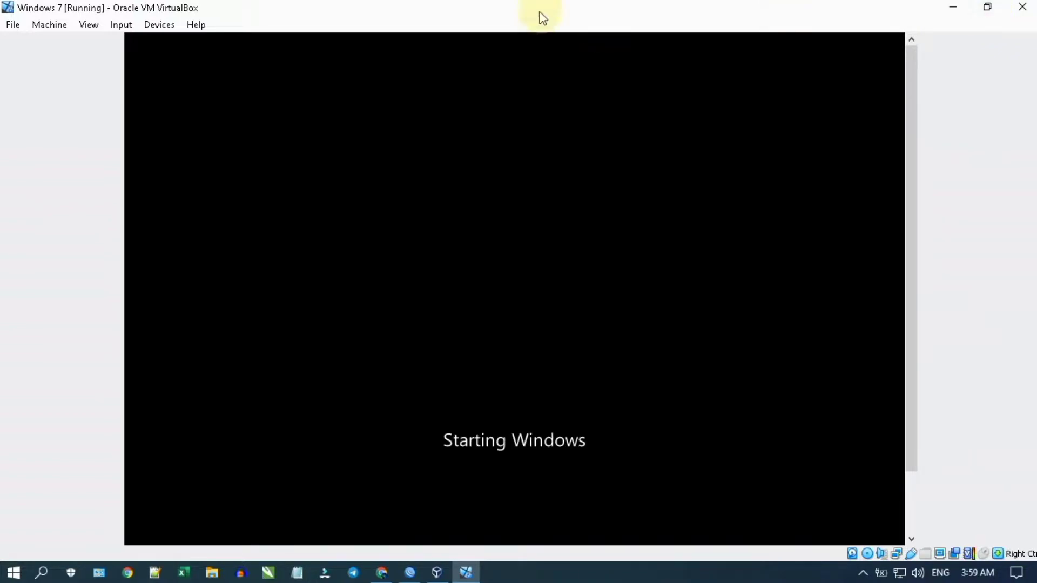
Step: Switch the machine window to Scaled Mode, then move and enlarge it to fill most of the screen height and dismiss the mouse integration notice
click(86, 30)
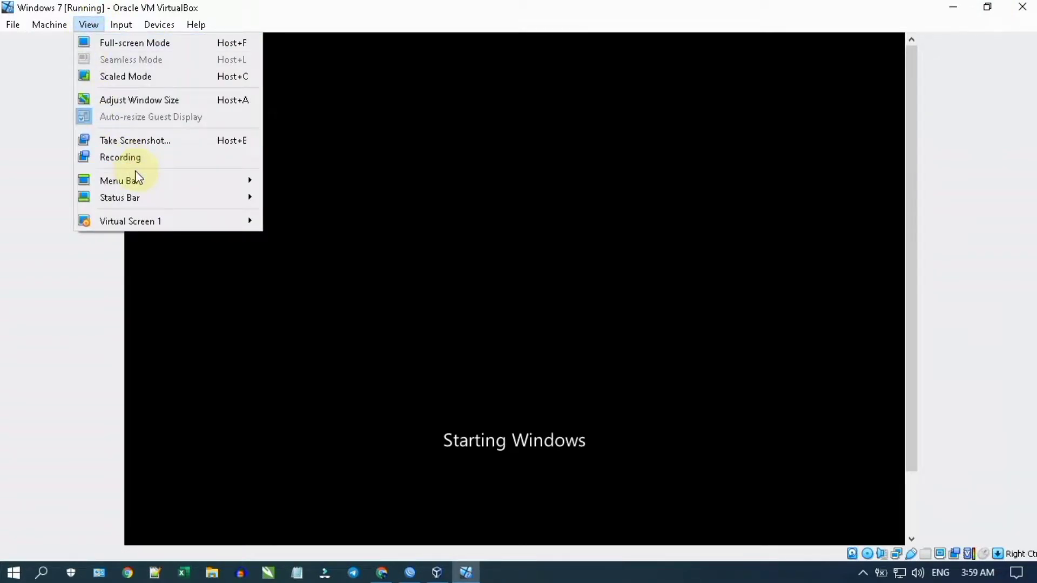
click(135, 76)
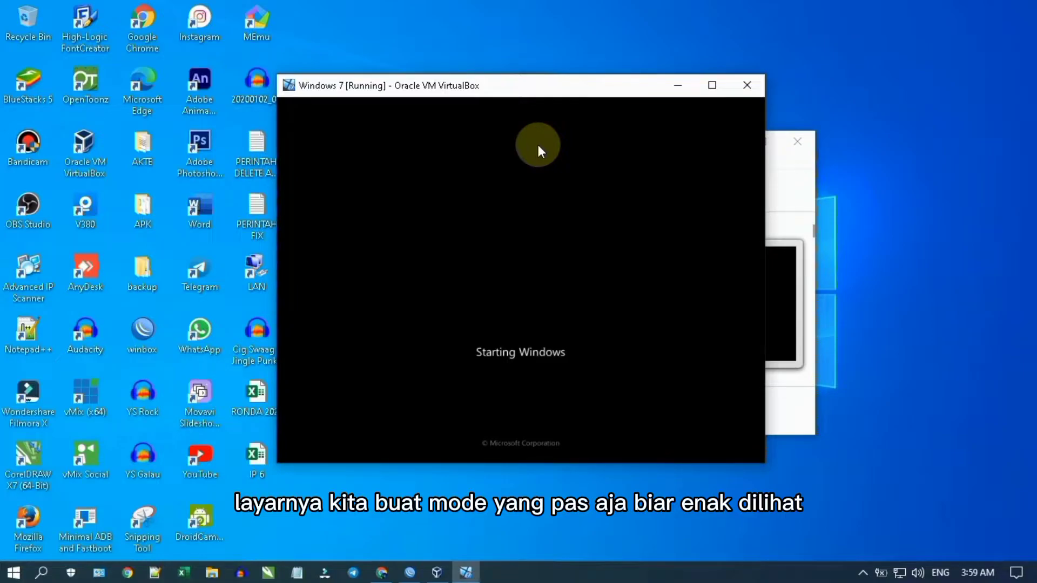
drag(475, 81, 312, 6)
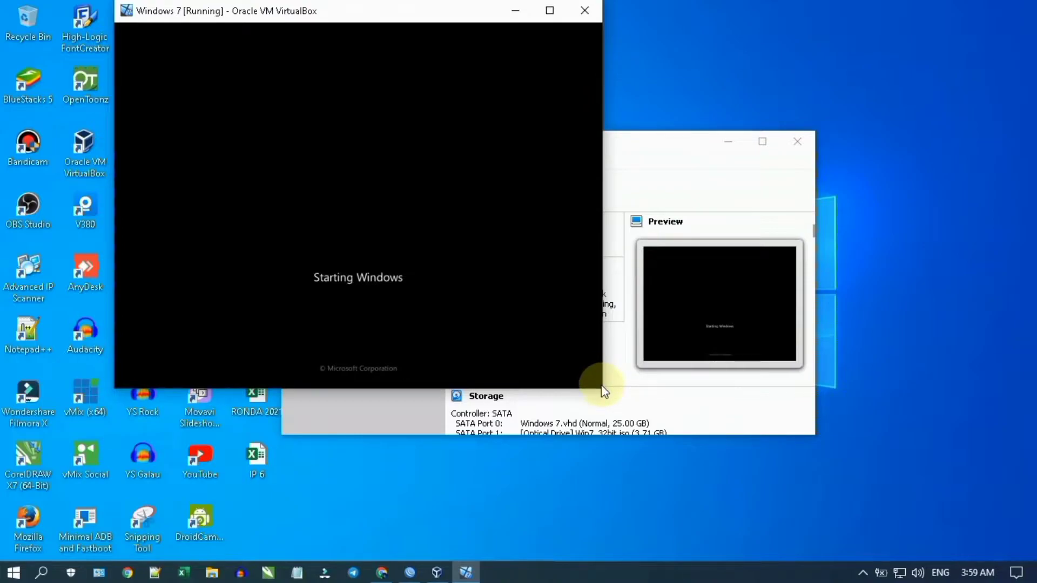
drag(605, 389, 859, 559)
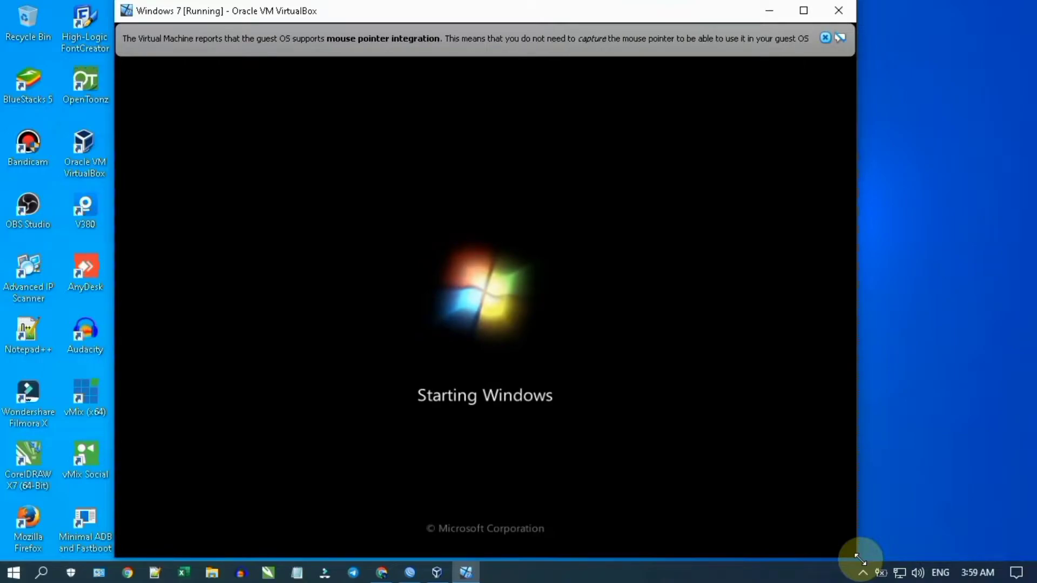
click(827, 36)
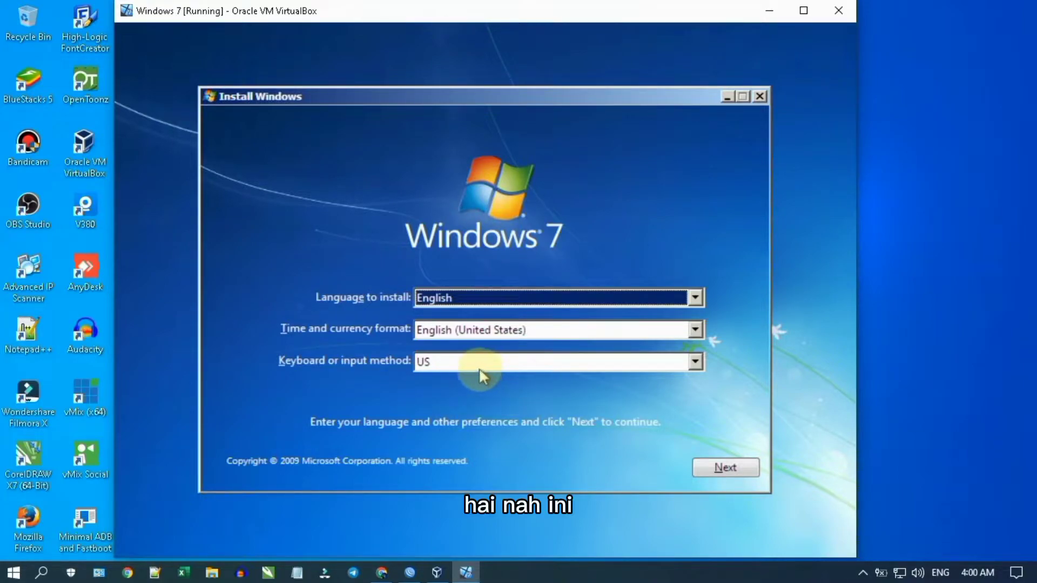
Step: Set the Windows setup's time and currency format to Indonesian (Indonesia) and proceed with English as the language and the US keyboard
click(527, 330)
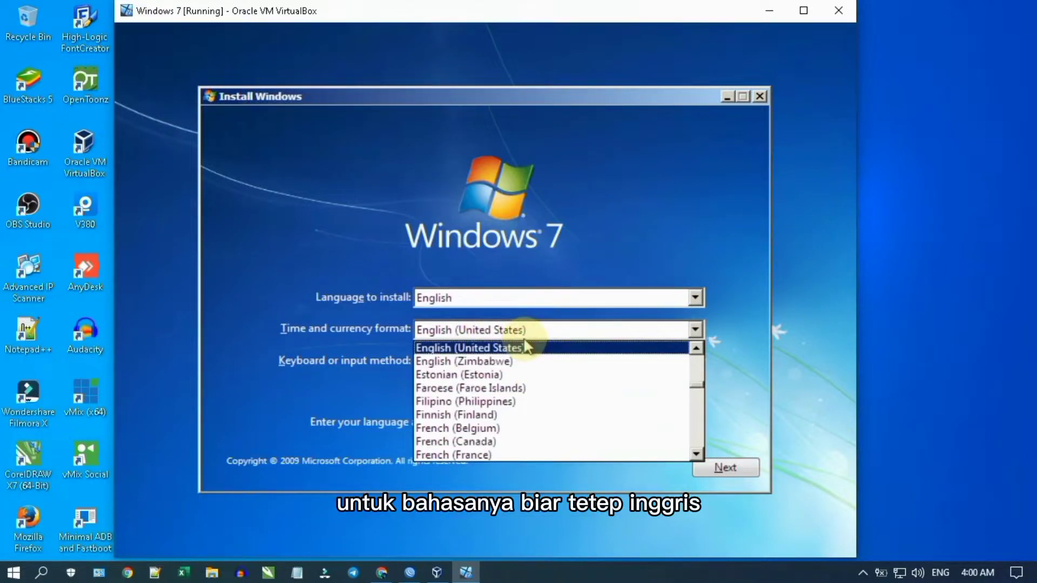
scroll(533, 427, down, 1)
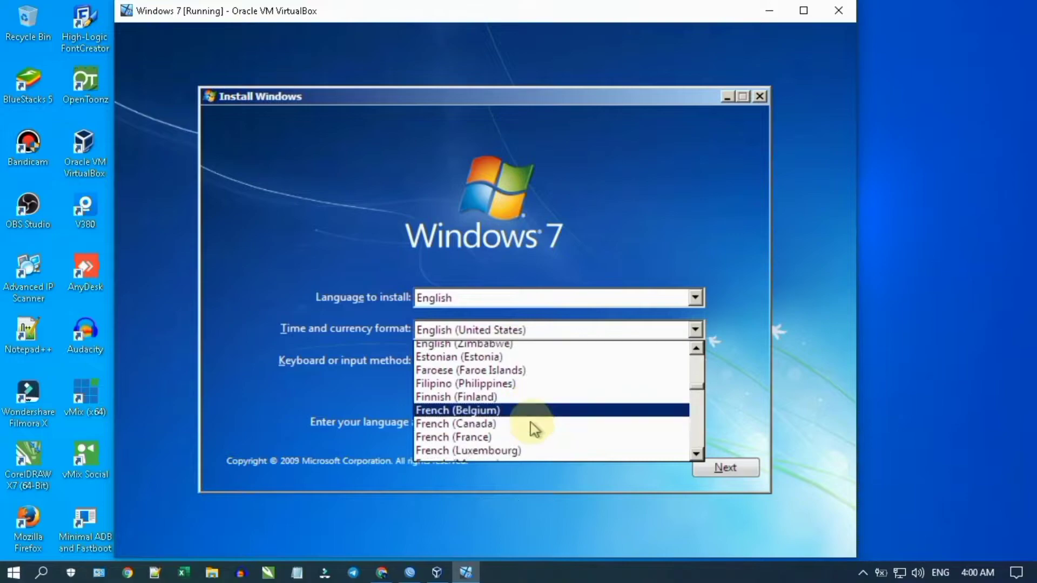
scroll(533, 429, down, 8)
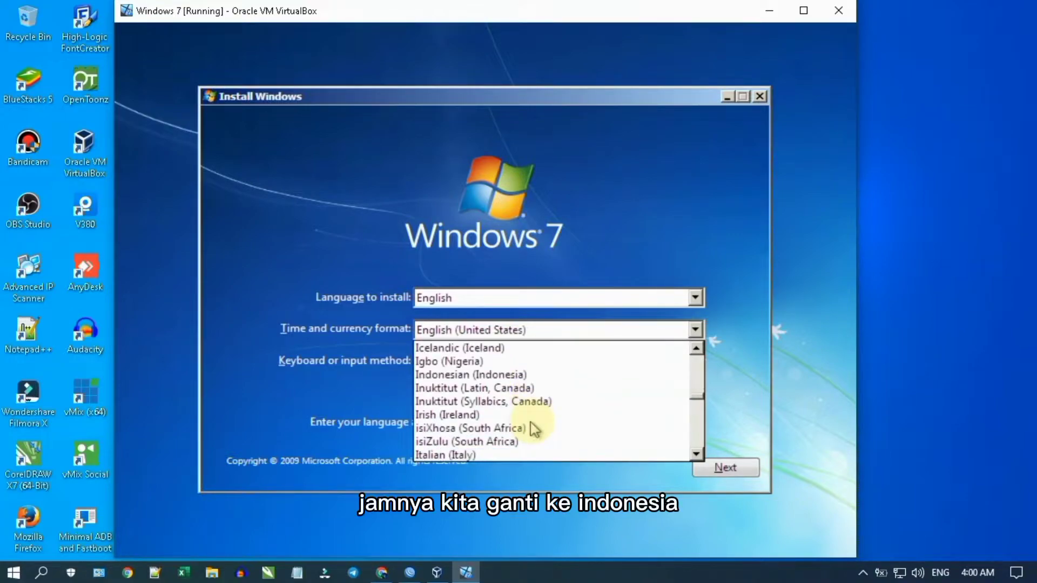
scroll(534, 430, down, 2)
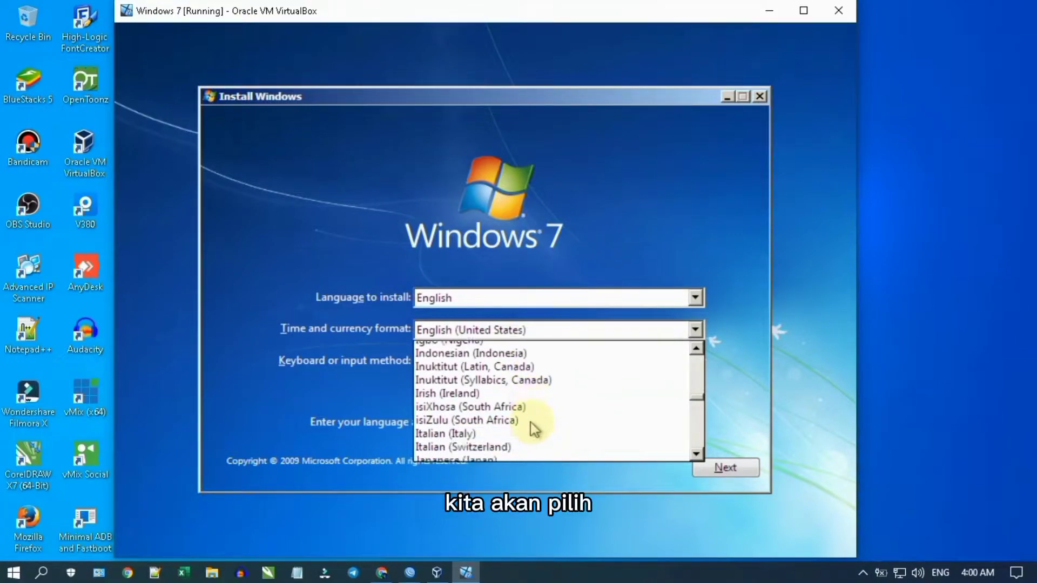
scroll(535, 429, up, 2)
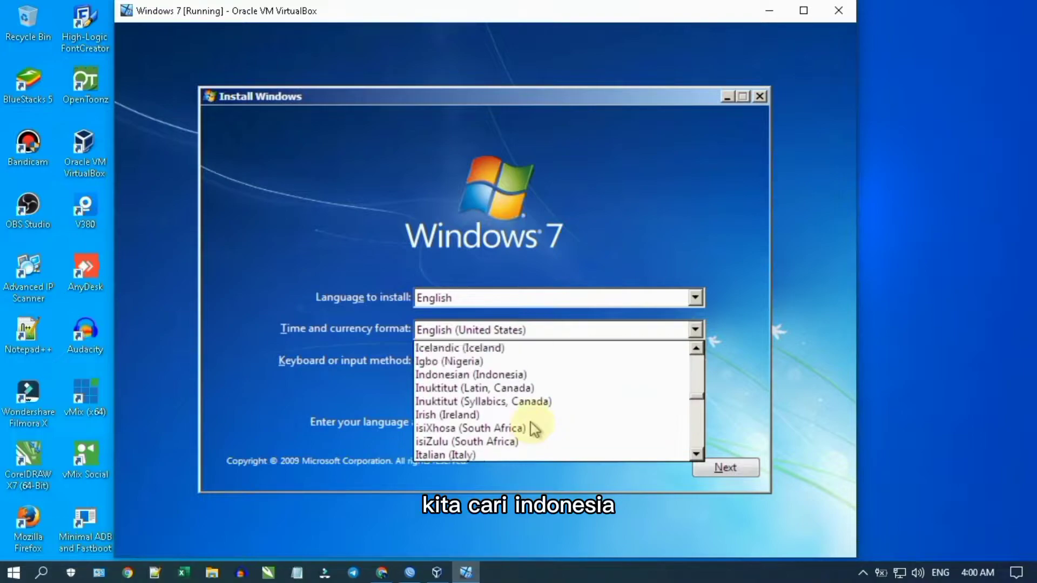
scroll(532, 429, up, 1)
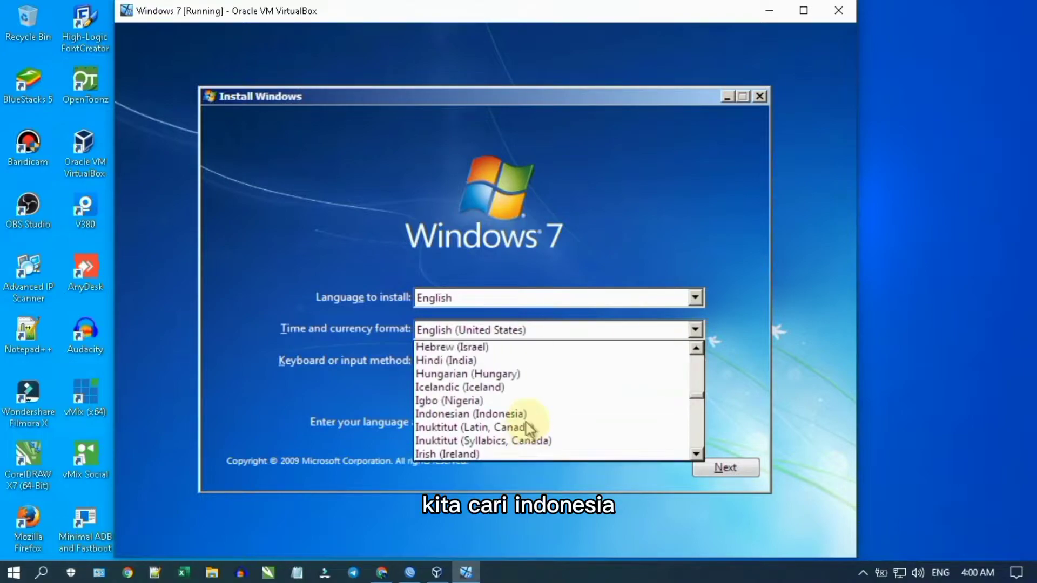
scroll(529, 428, down, 3)
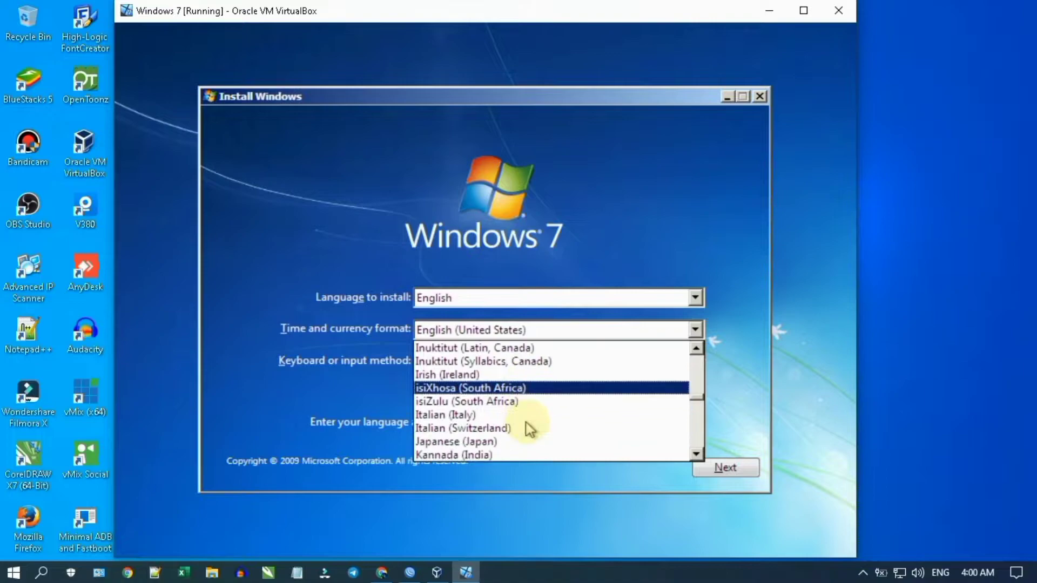
scroll(529, 422, down, 12)
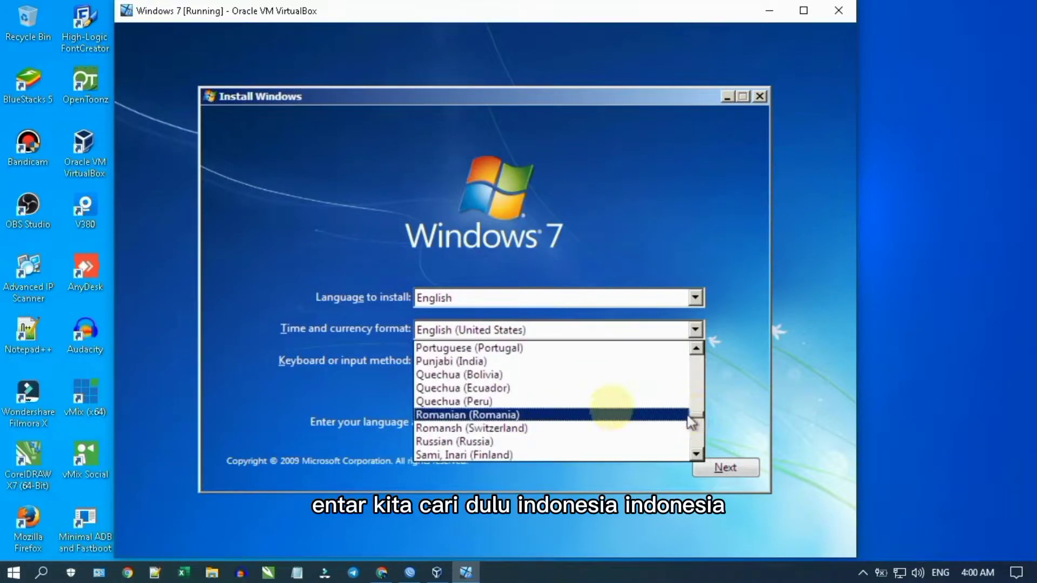
scroll(599, 407, up, 10)
scroll(590, 409, up, 7)
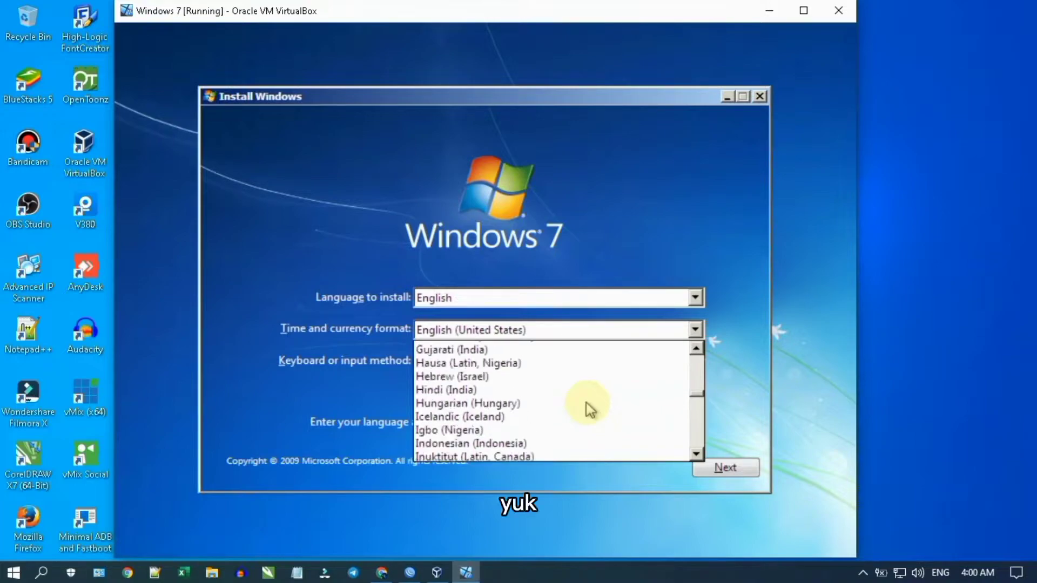
scroll(590, 410, down, 1)
scroll(591, 409, down, 1)
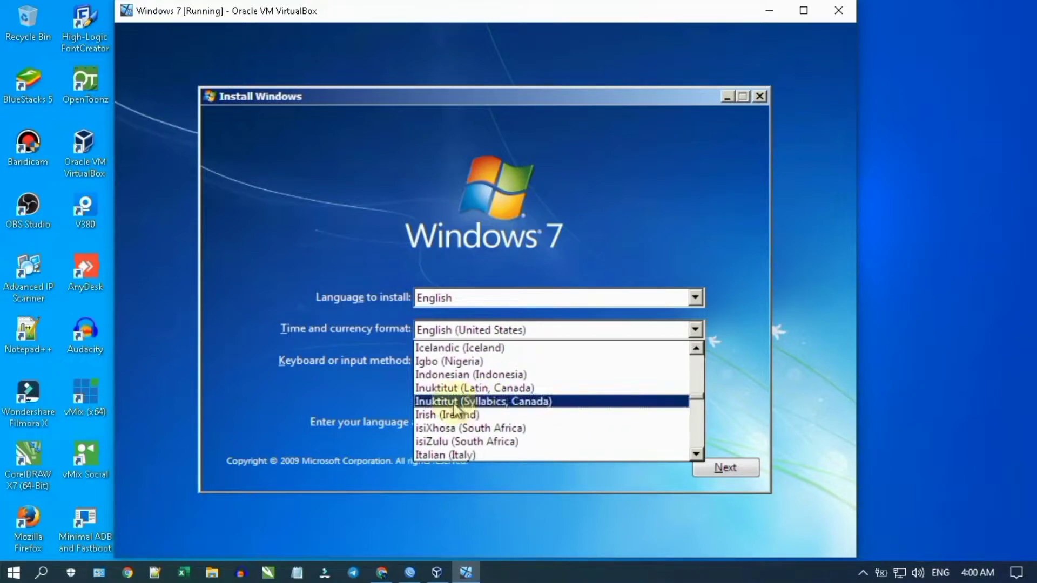
click(478, 375)
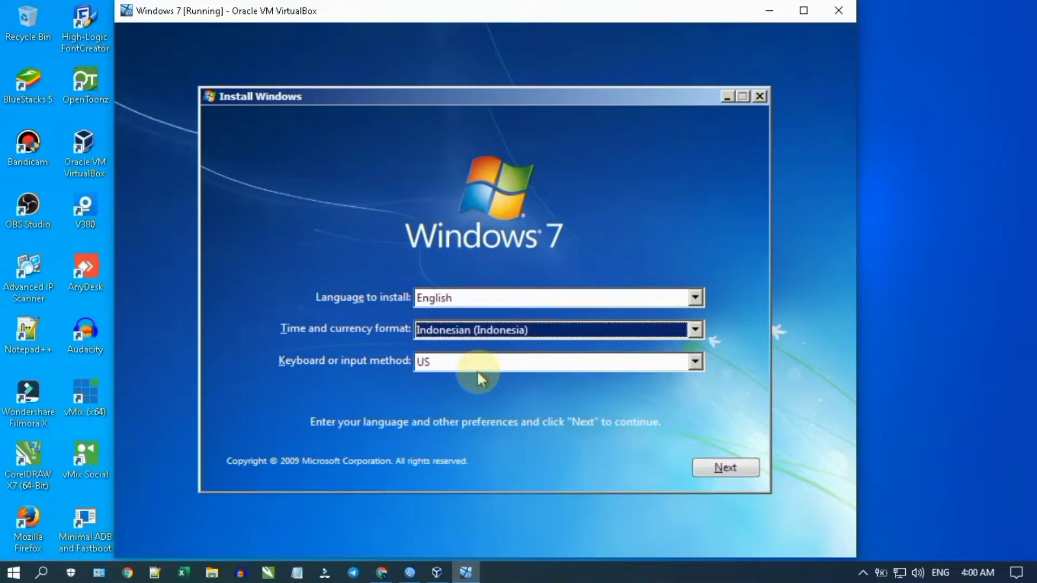
click(724, 468)
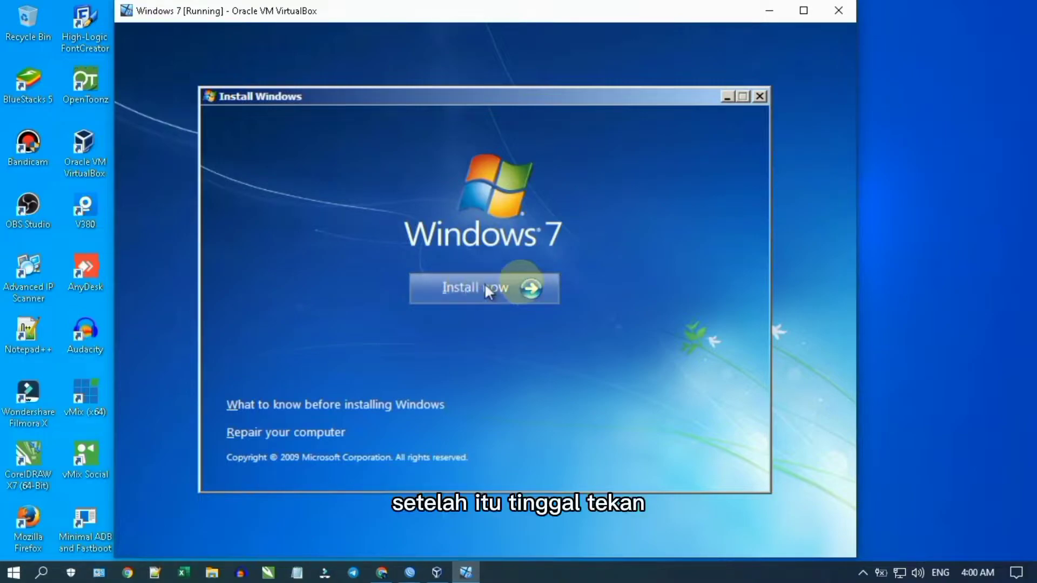
Step: Start the Windows 7 installation and accept the license terms
click(532, 289)
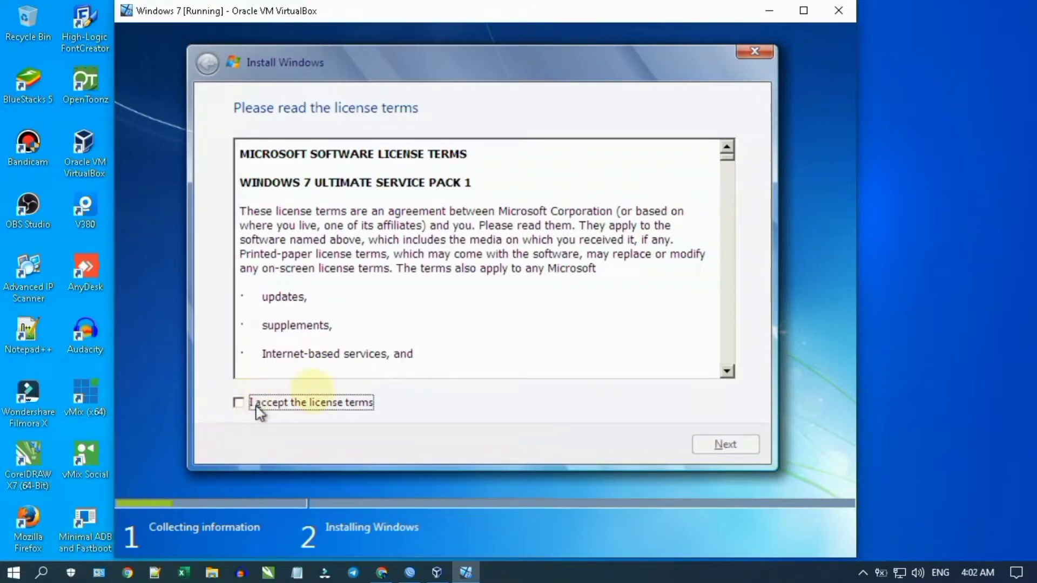
click(239, 403)
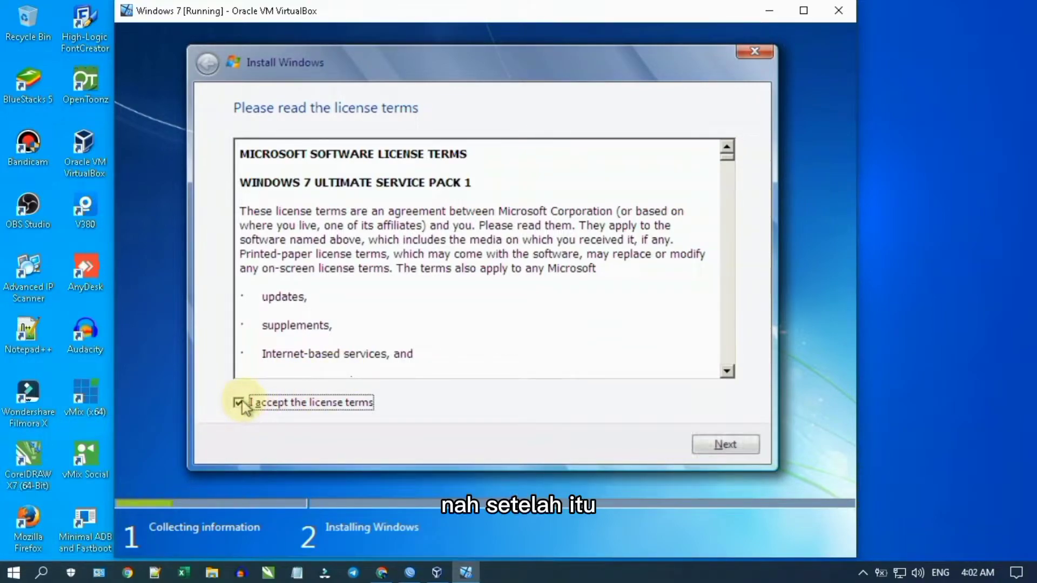
click(708, 446)
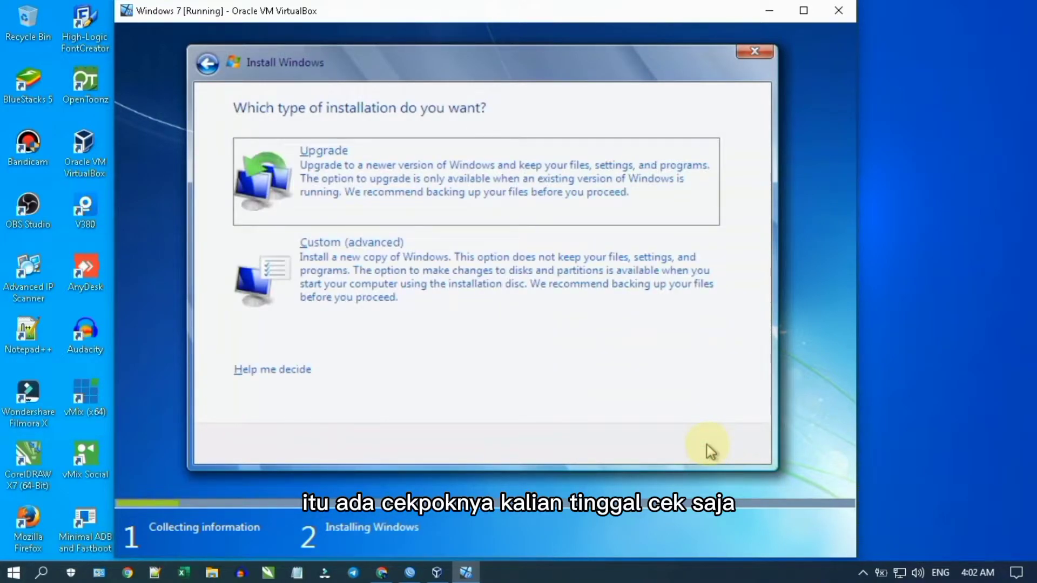
Step: Choose the Custom (advanced) installation and install Windows on the unallocated space of Disk 0
click(388, 281)
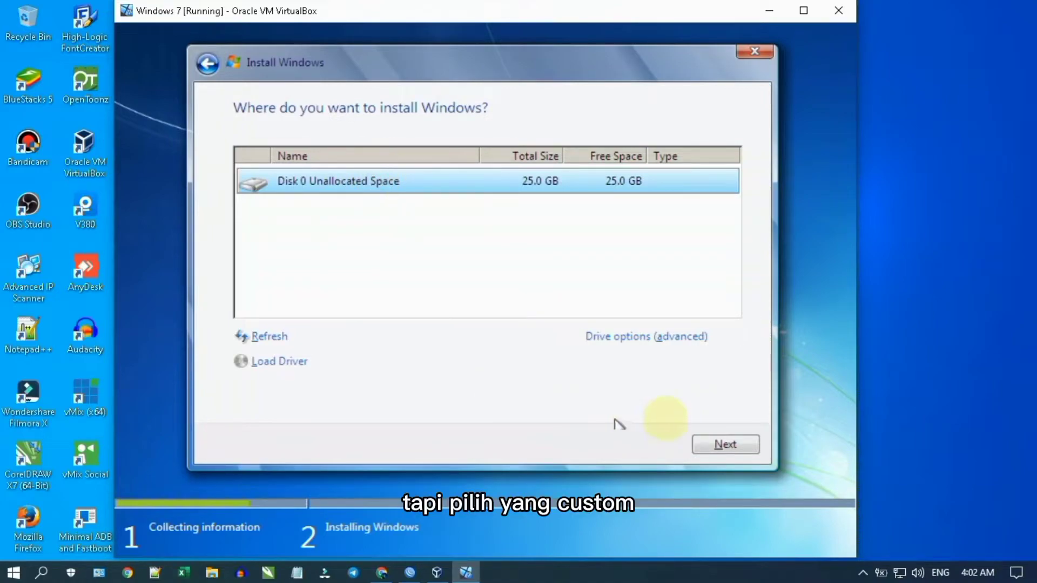
click(726, 444)
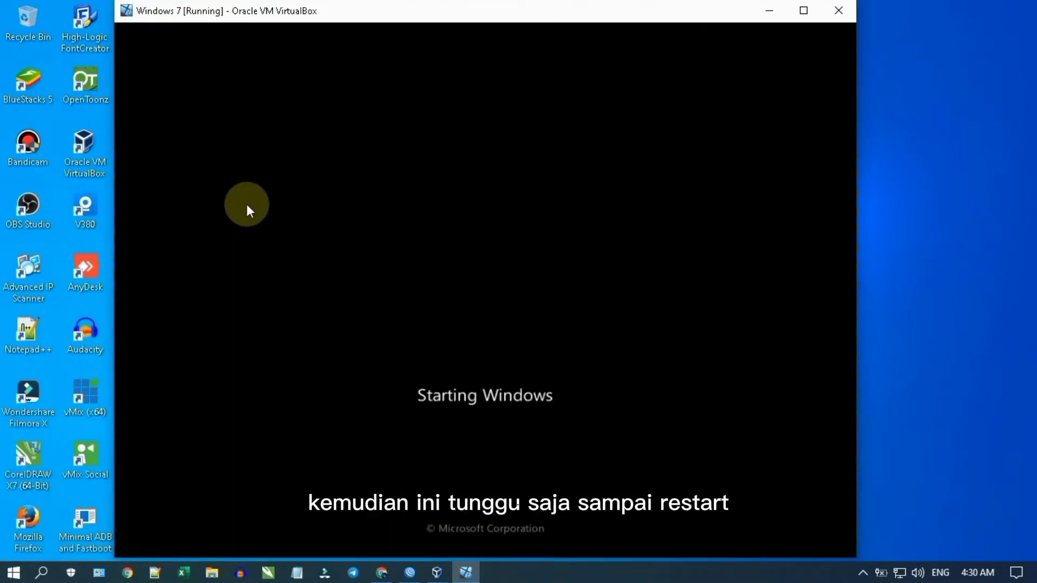
right_click(917, 65)
click(925, 112)
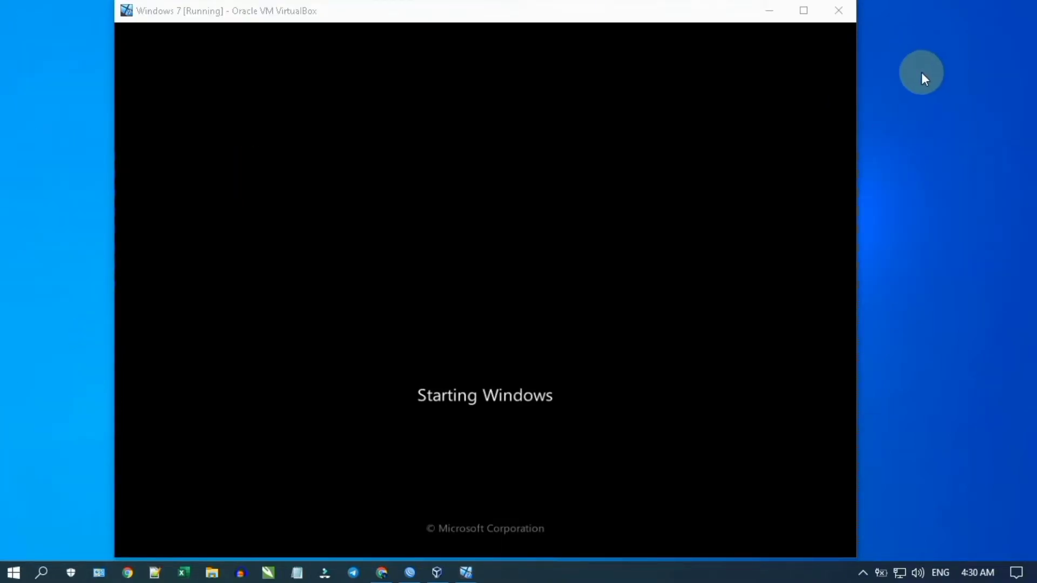
right_click(922, 82)
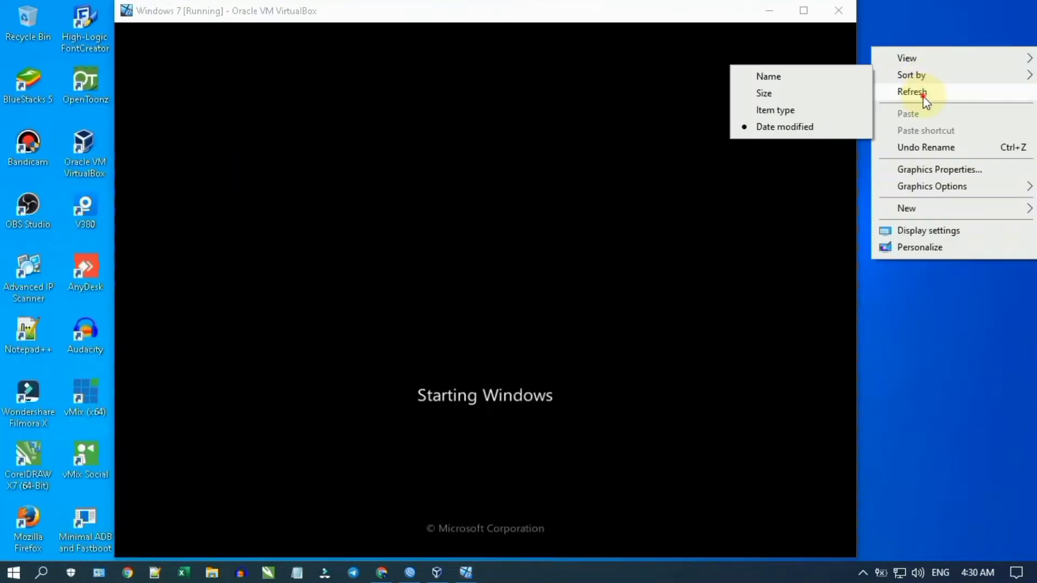
click(922, 95)
right_click(922, 81)
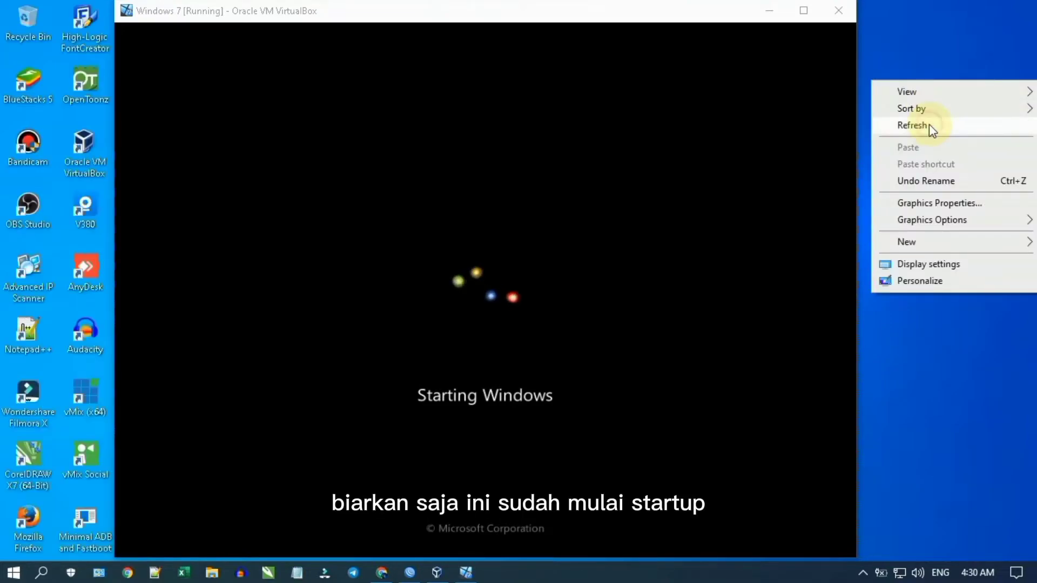
click(929, 124)
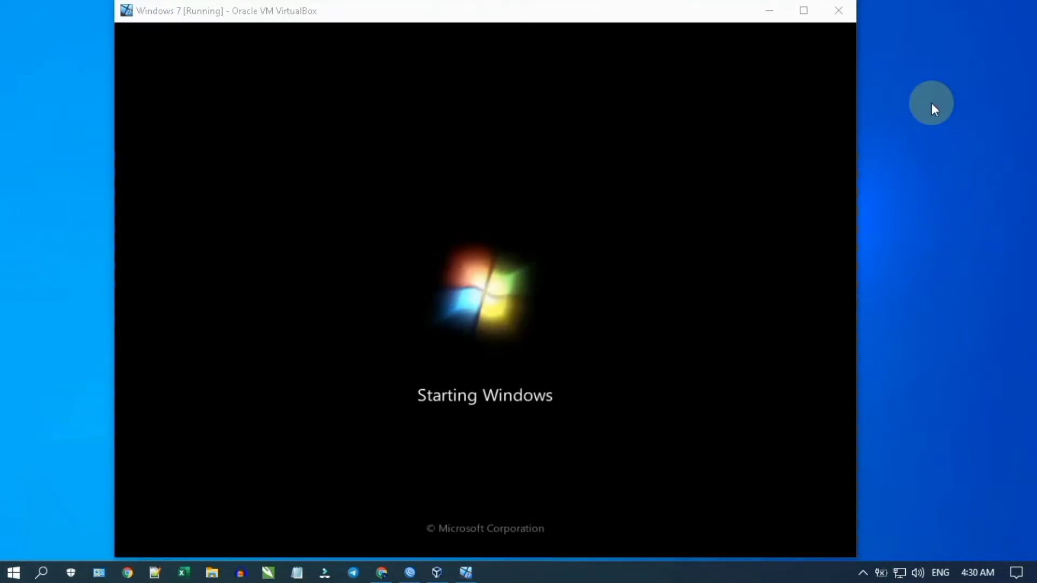
right_click(930, 103)
click(936, 147)
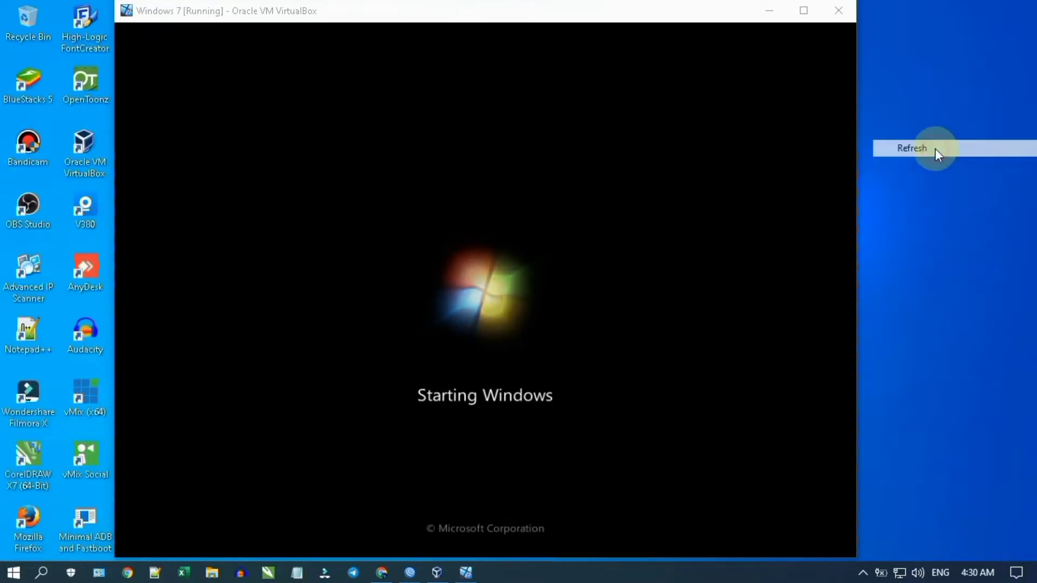
right_click(942, 81)
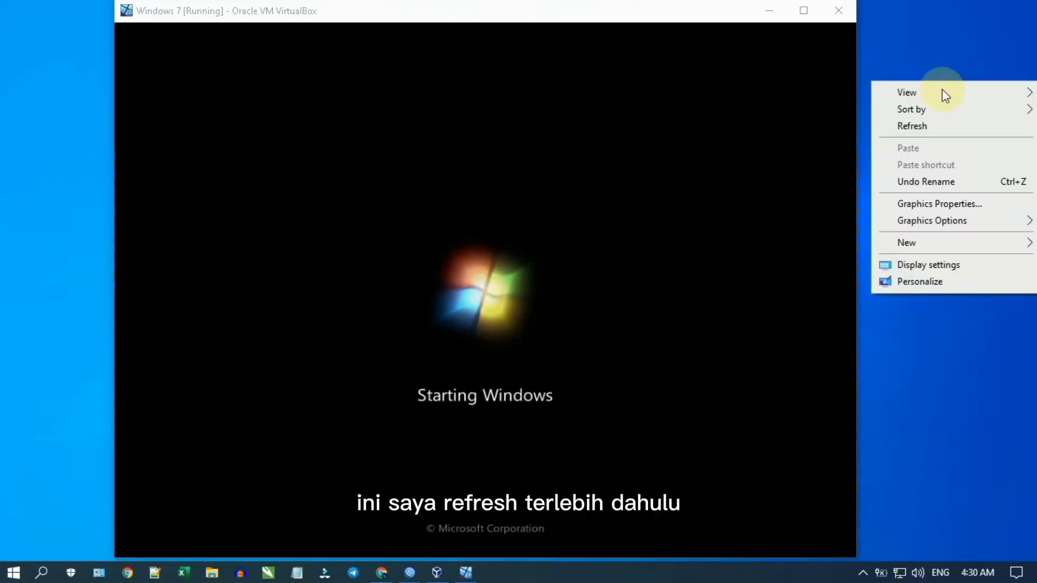
click(937, 129)
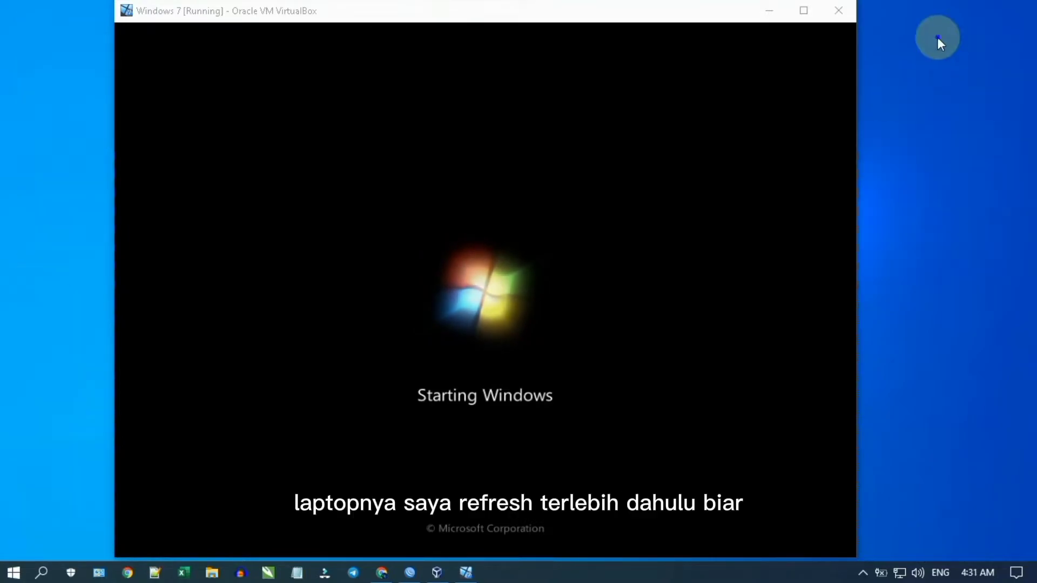
right_click(938, 38)
click(936, 85)
right_click(936, 85)
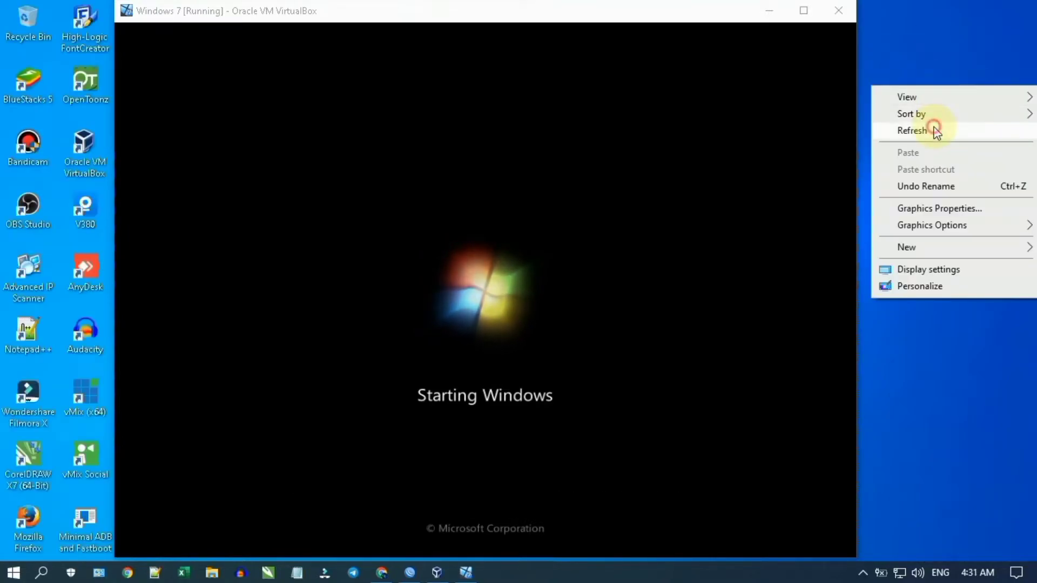
click(933, 132)
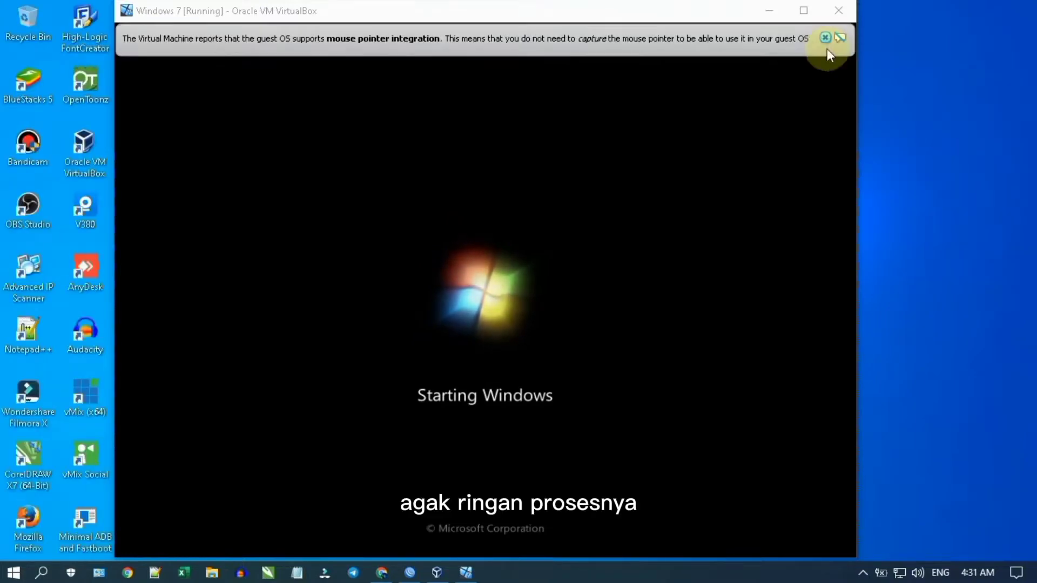
Step: Dismiss the mouse pointer integration notice in the running Windows 7 machine
click(823, 36)
right_click(939, 126)
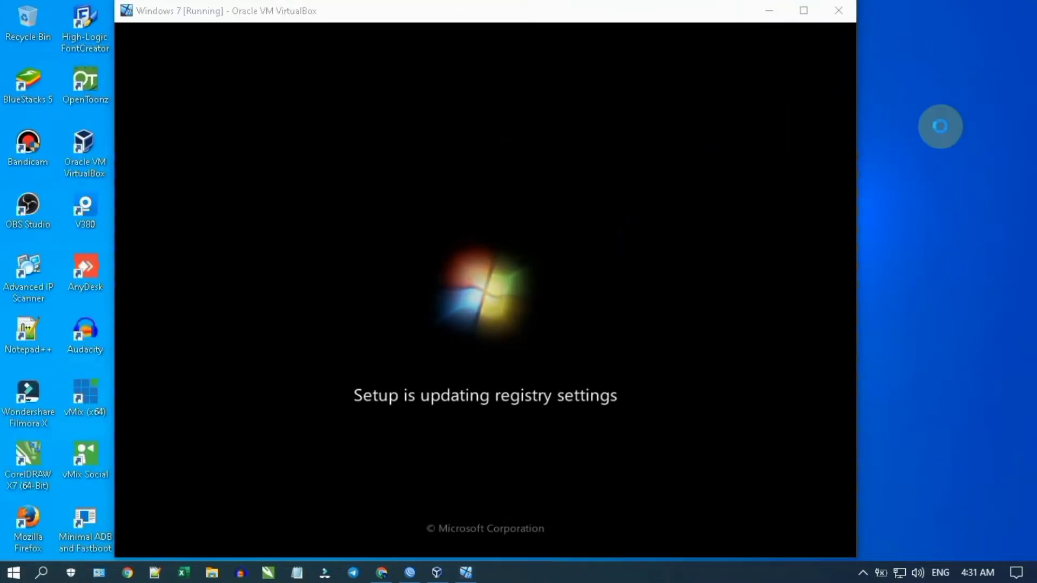
click(927, 180)
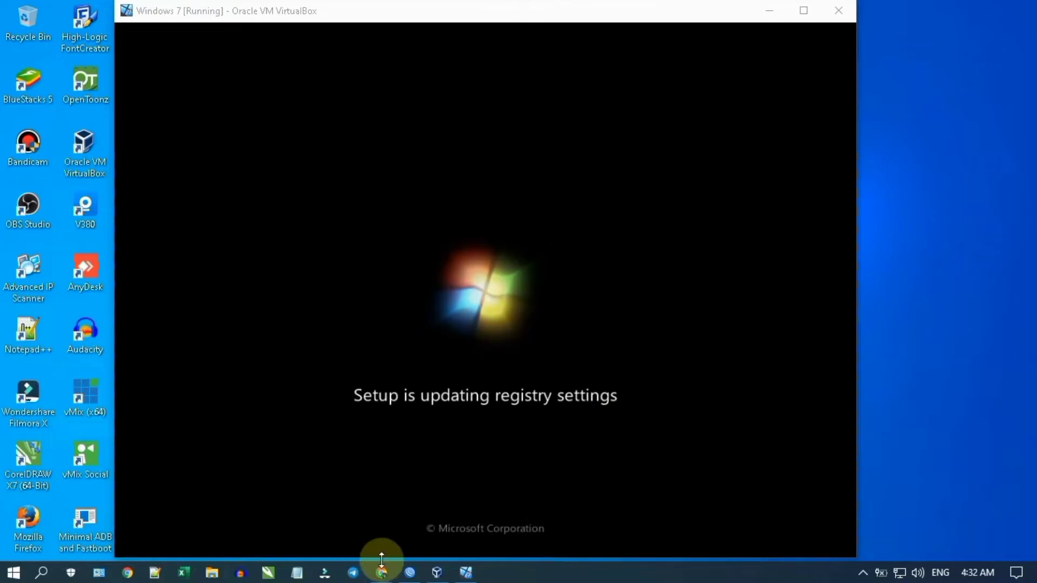
mouse_move(435, 573)
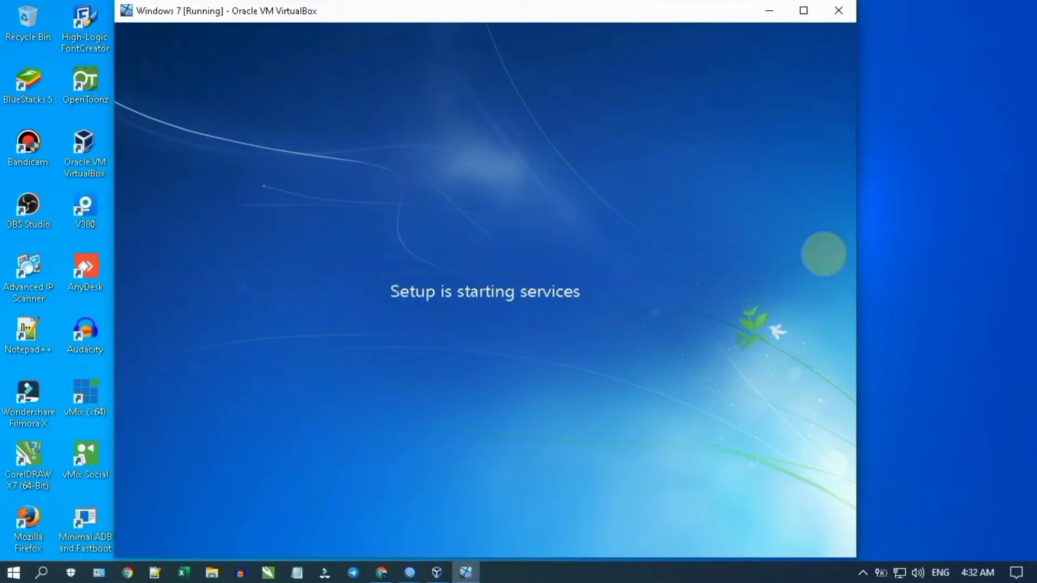
right_click(961, 142)
click(935, 176)
right_click(975, 119)
click(951, 159)
right_click(967, 130)
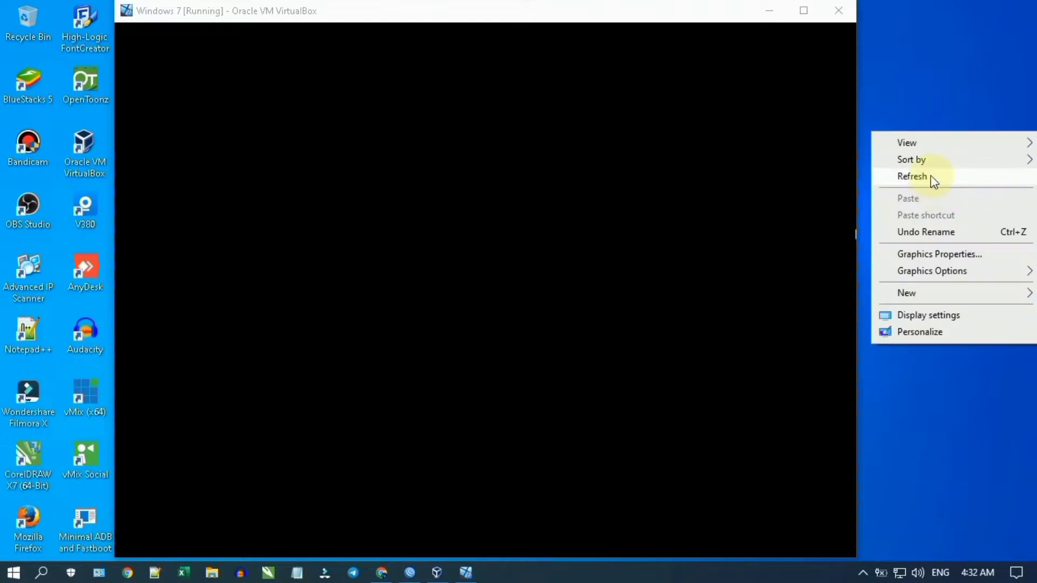
click(934, 178)
right_click(952, 118)
click(941, 162)
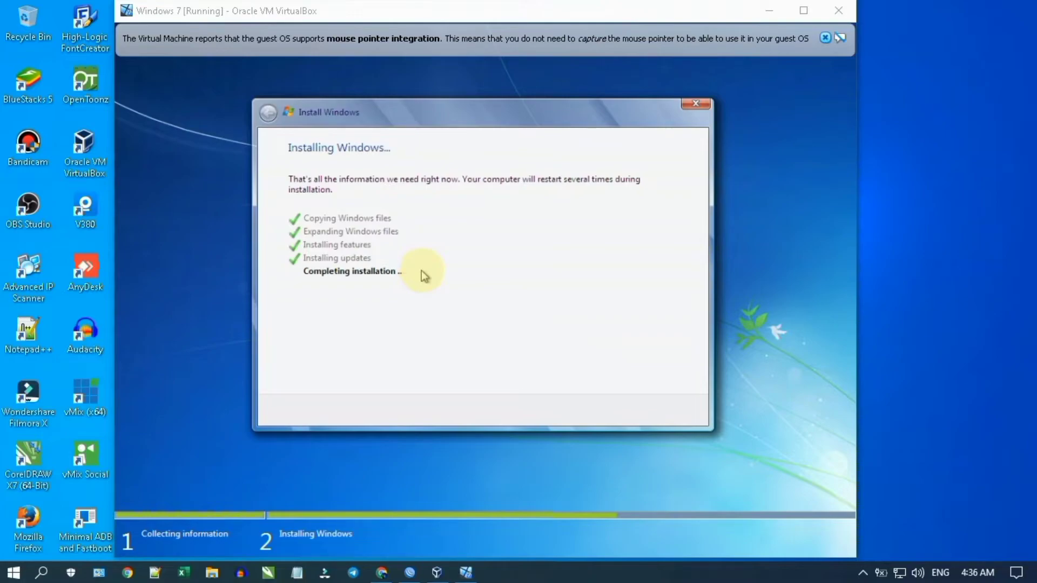
Step: Dismiss the mouse pointer integration notice and set the Windows user name to YOUSHE, accepting the suggested computer name
click(825, 37)
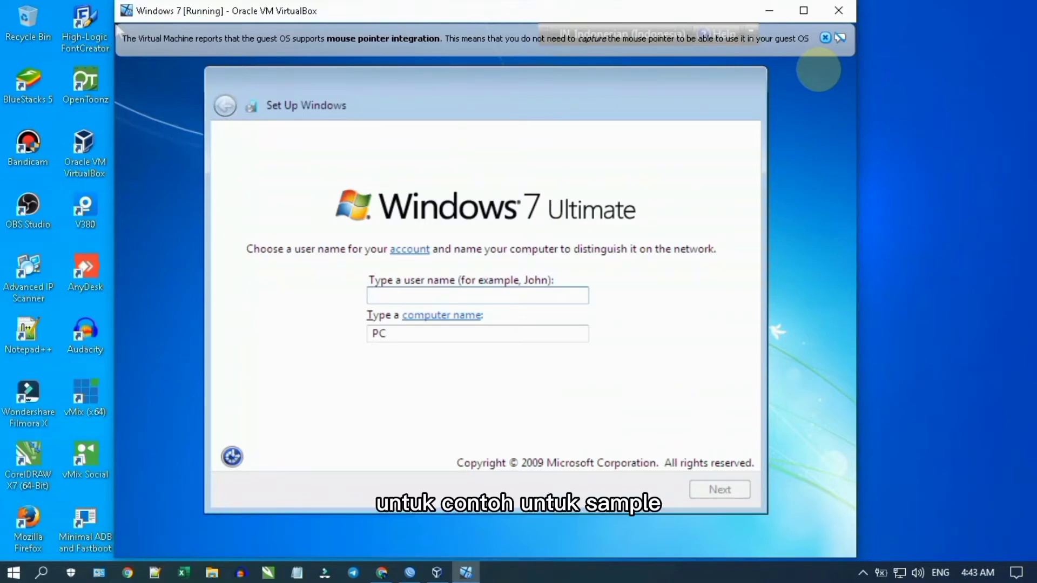
text(YOUSHE)
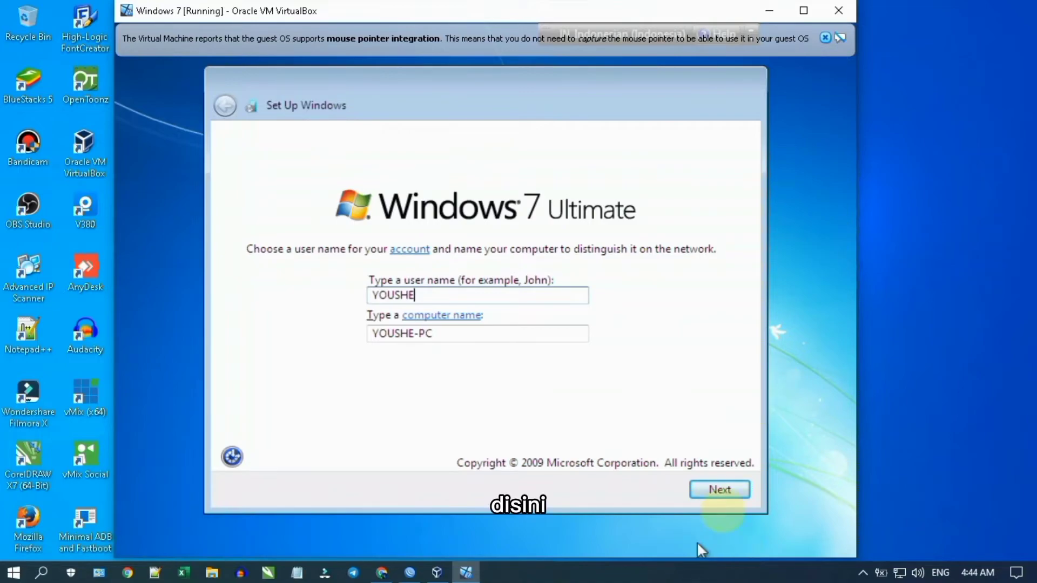
click(737, 497)
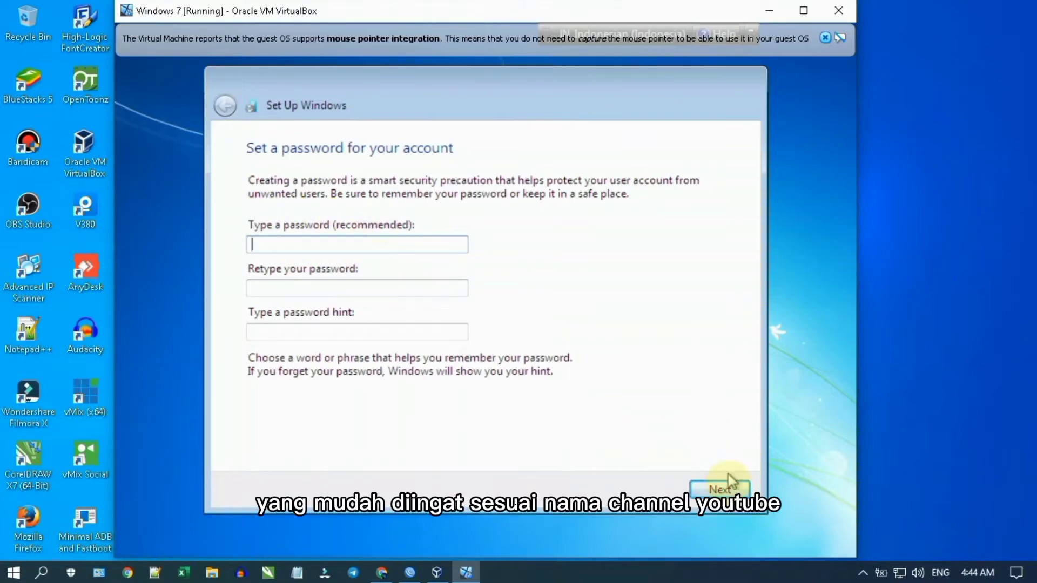
Step: Continue the Windows setup with a blank account password and skip entering the product key
click(729, 490)
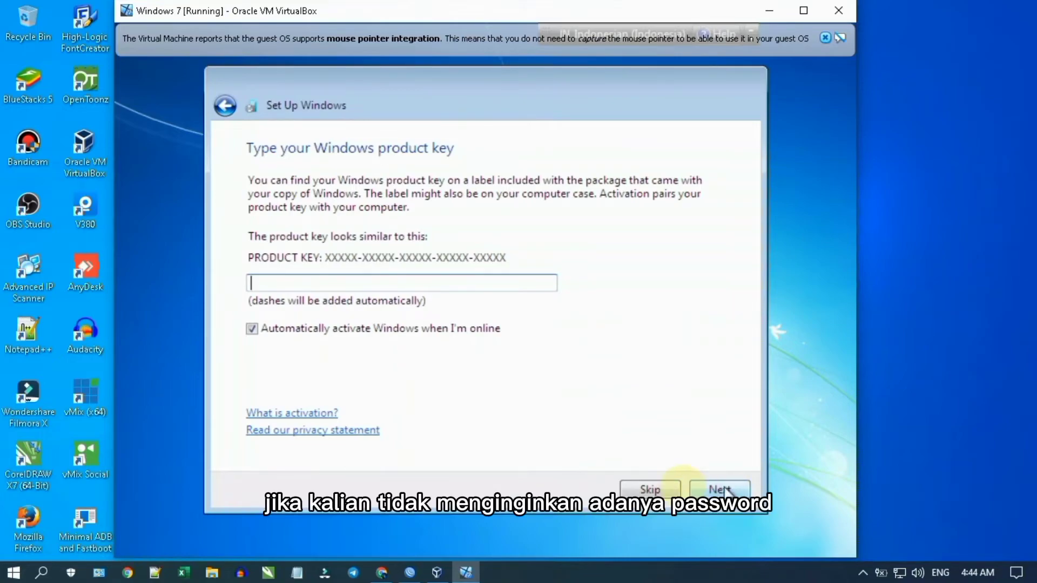
click(651, 489)
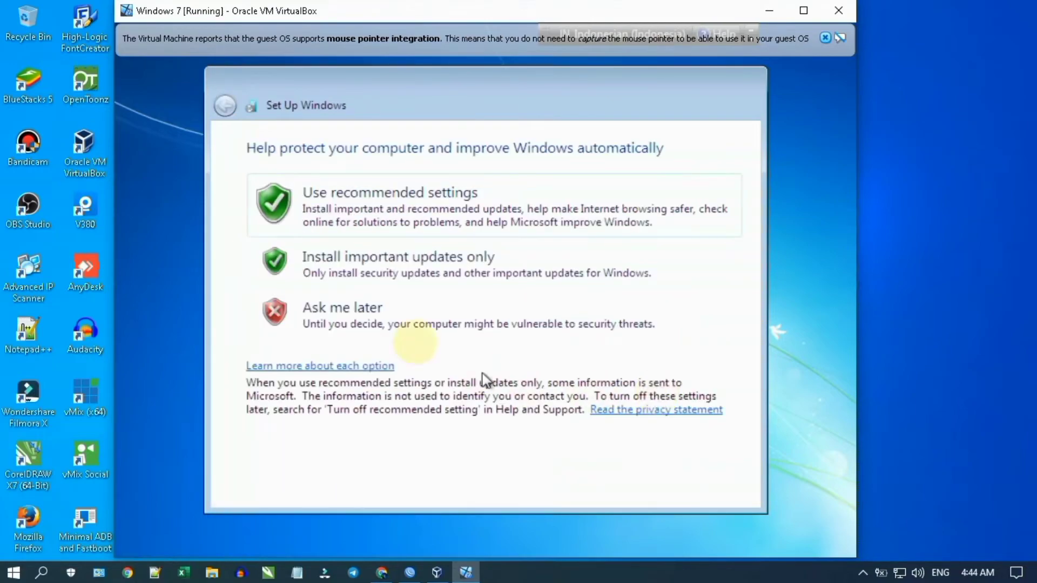
Step: Use the recommended protection and update settings and accept the (UTC+07:00) Bangkok, Hanoi, Jakarta time zone with the current date and time
click(420, 224)
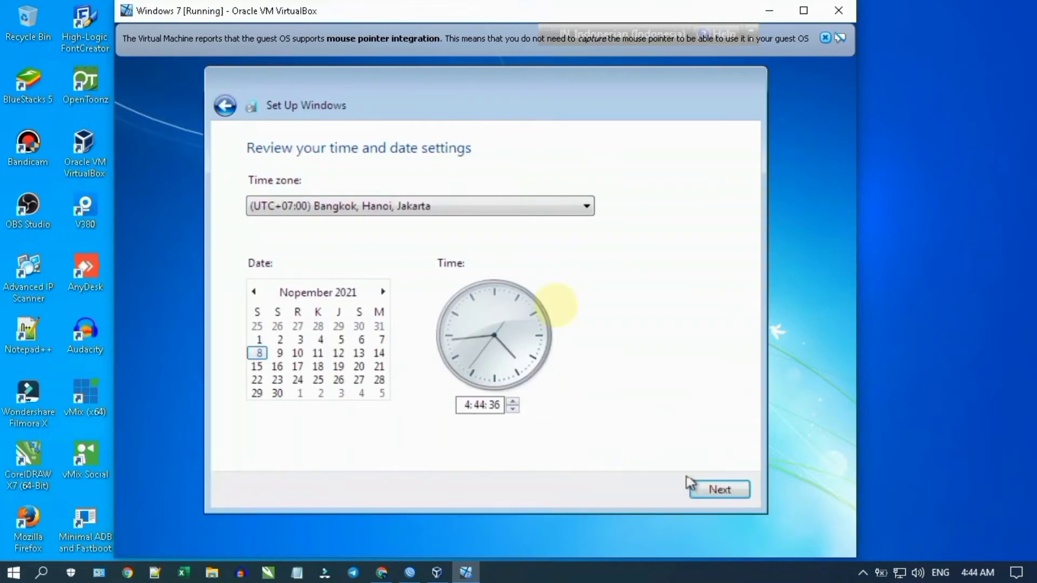
click(722, 493)
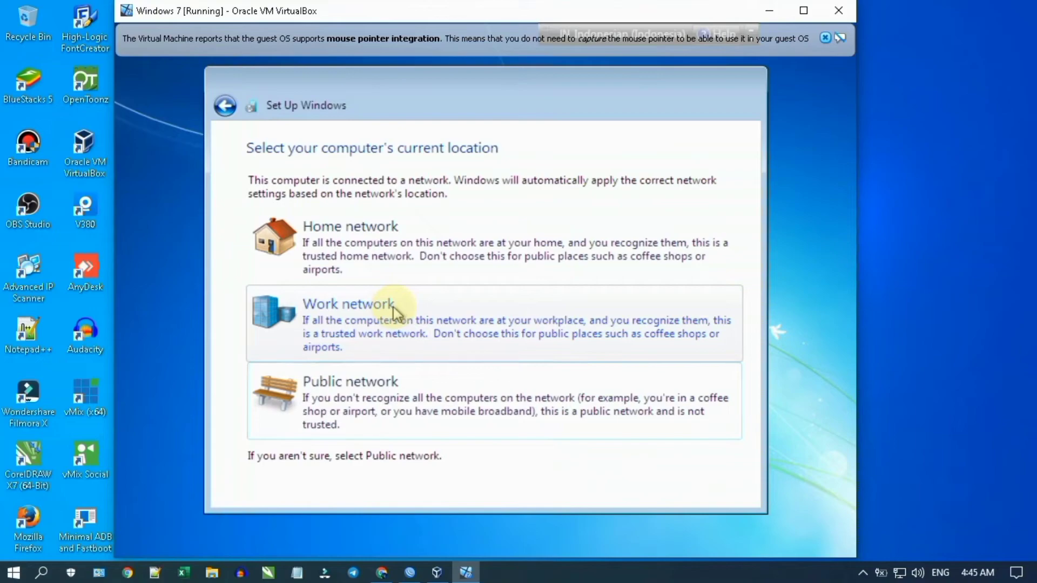
Step: Set the computer's network location to Public network and dismiss the mouse pointer integration notice
click(408, 389)
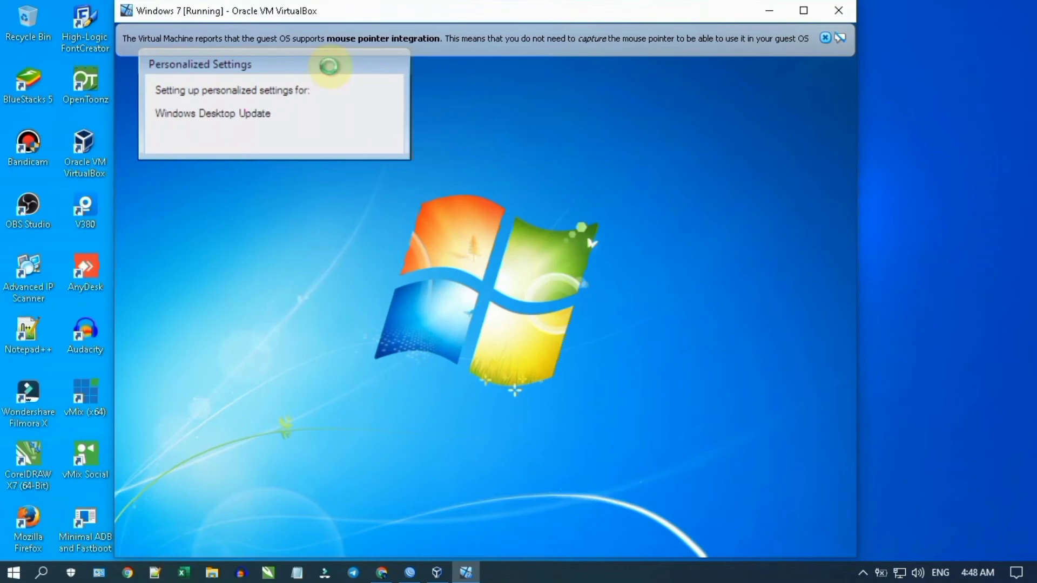
click(825, 37)
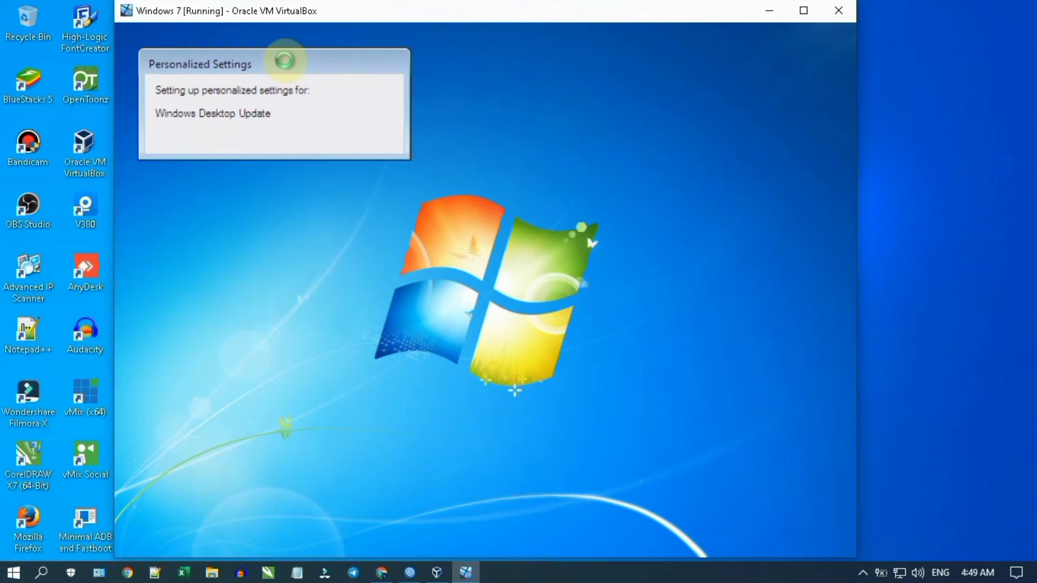
right_click(998, 112)
click(998, 156)
right_click(997, 88)
click(993, 132)
right_click(999, 49)
click(991, 93)
right_click(988, 83)
click(981, 127)
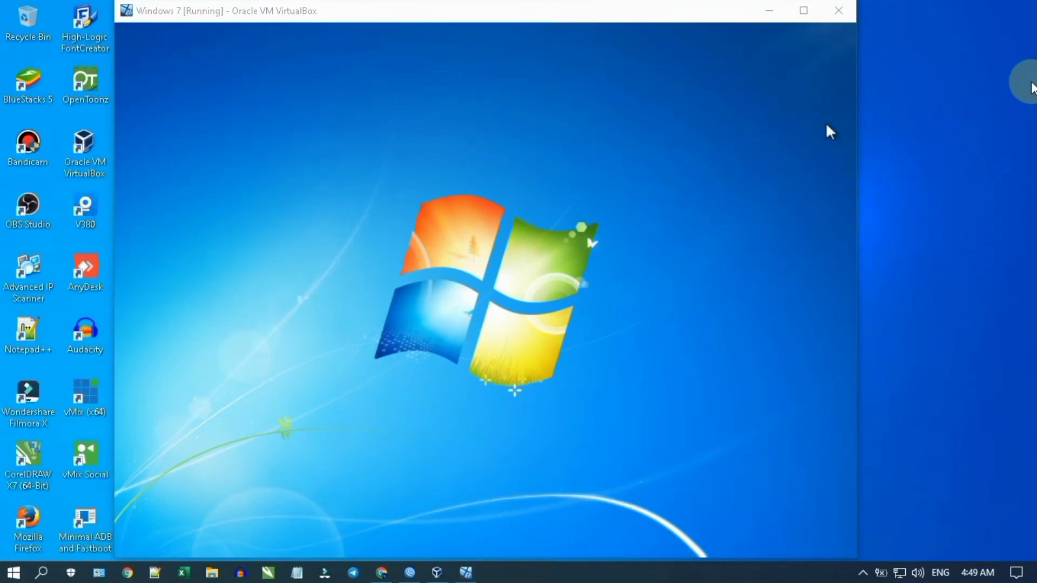
right_click(1030, 75)
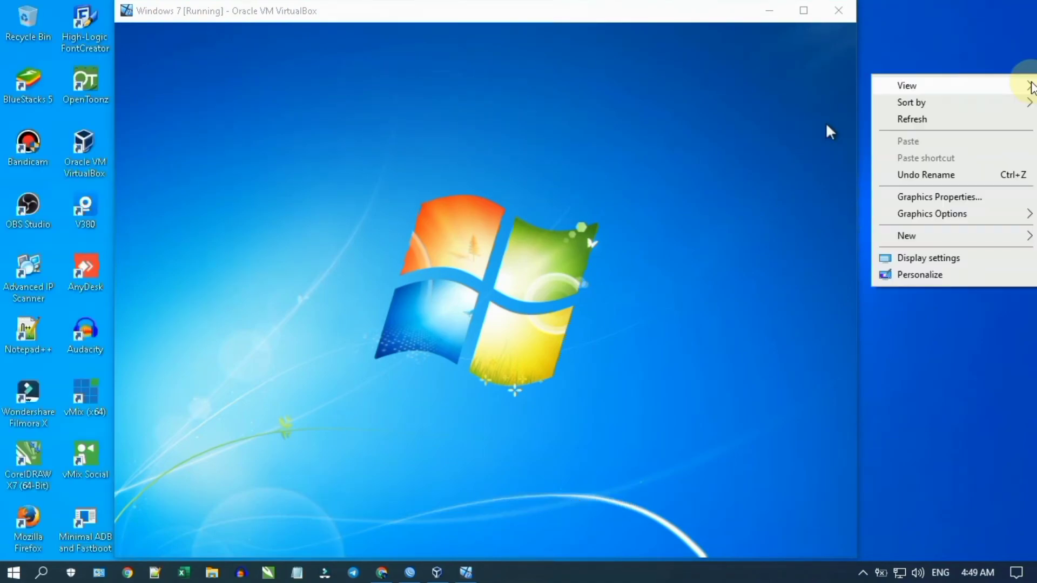
click(1020, 127)
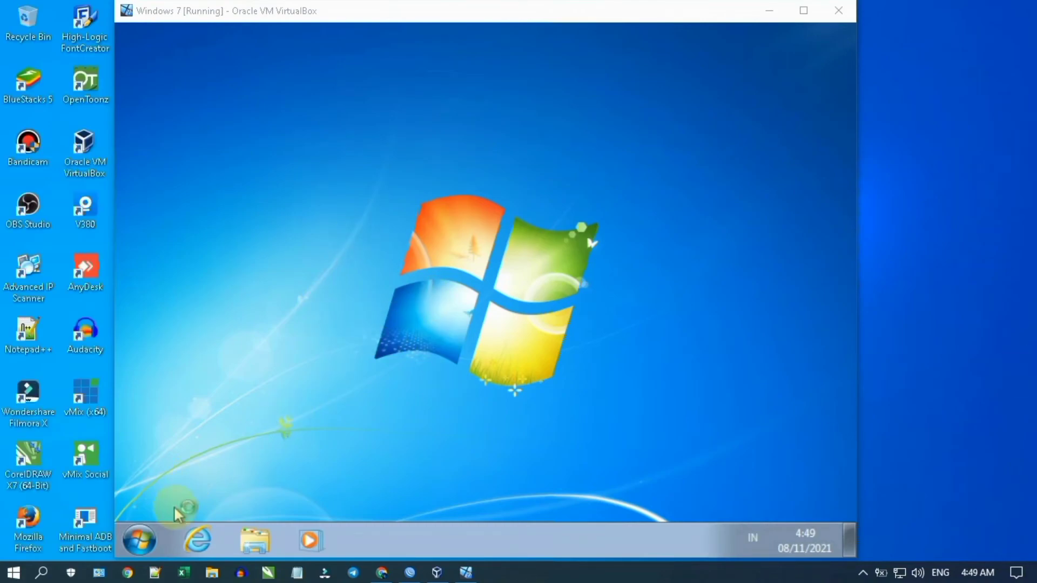
Step: Examine the Start menu of the newly installed Windows 7, closing it to view the desktop and opening it again
click(153, 539)
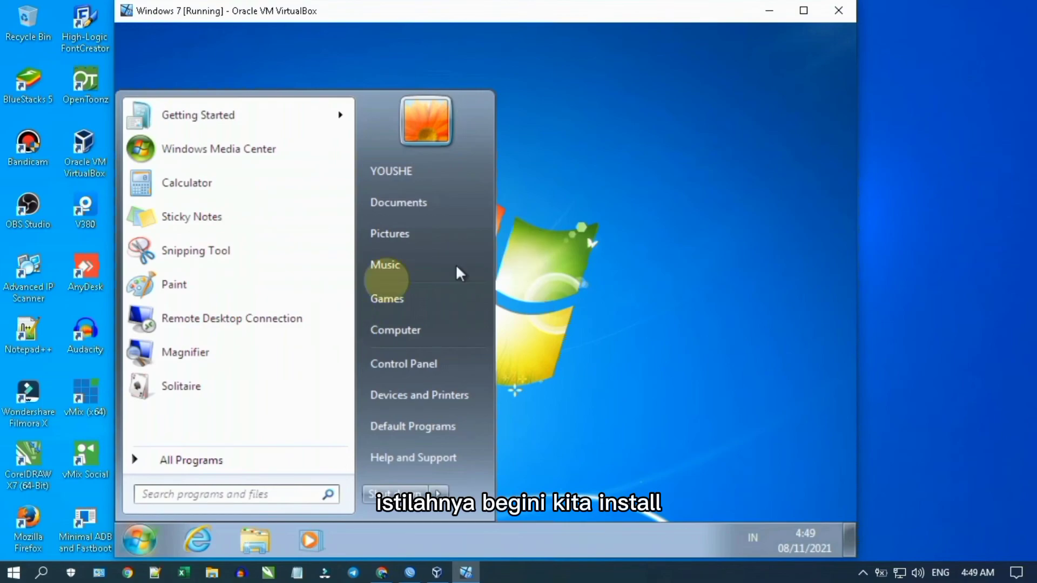
click(595, 186)
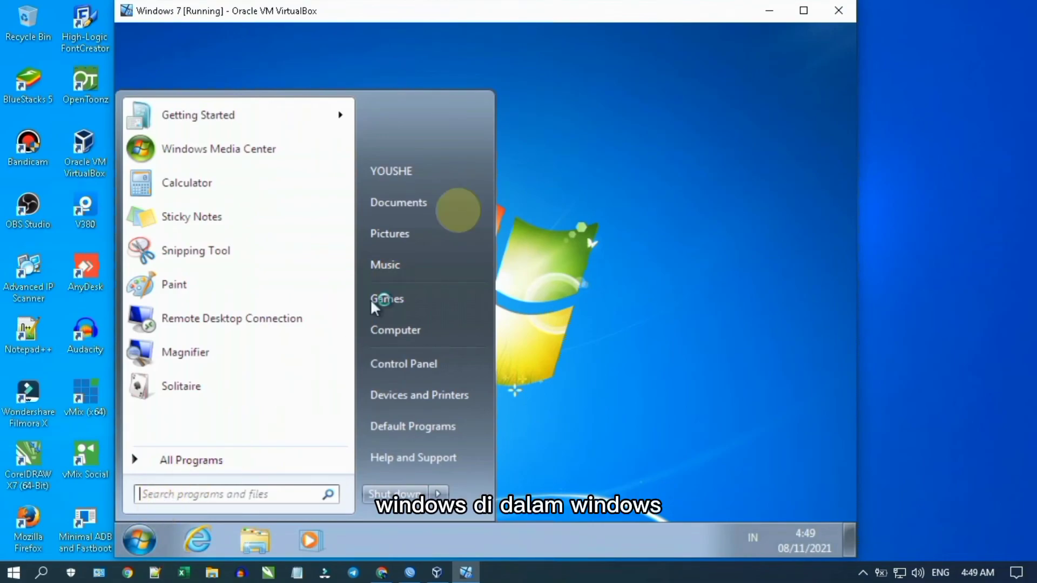
click(527, 178)
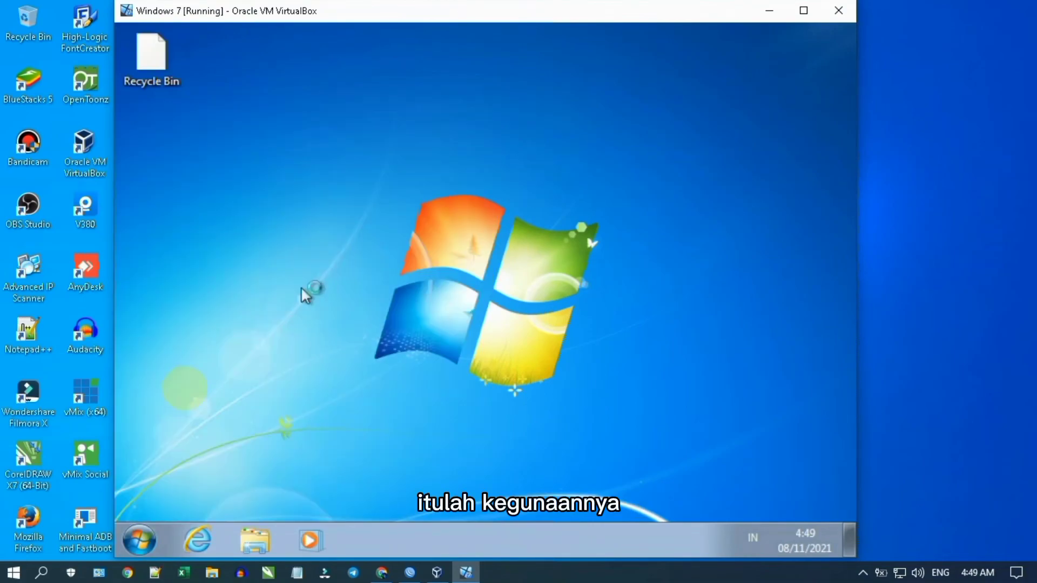
click(142, 542)
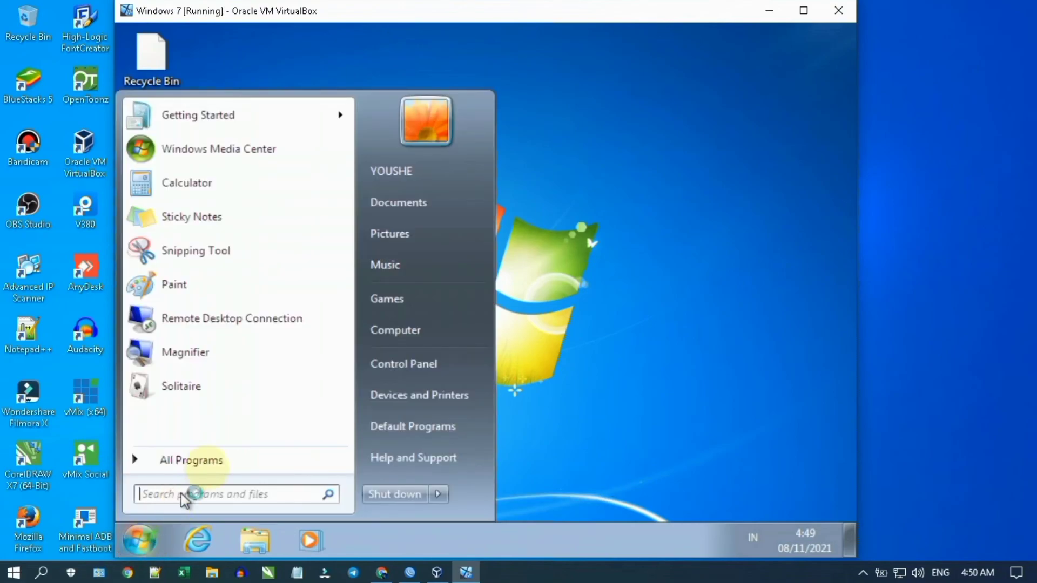
Step: Examine the full list of programs installed in the Windows 7 virtual machine, including the Accessories, Games and Maintenance folders, and return to the desktop
click(215, 463)
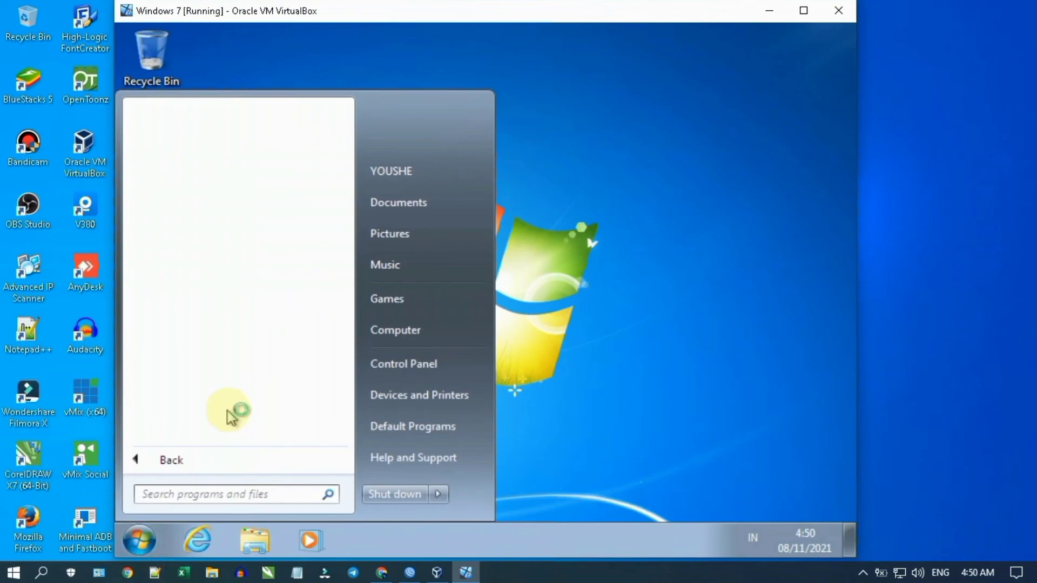
key(Escape)
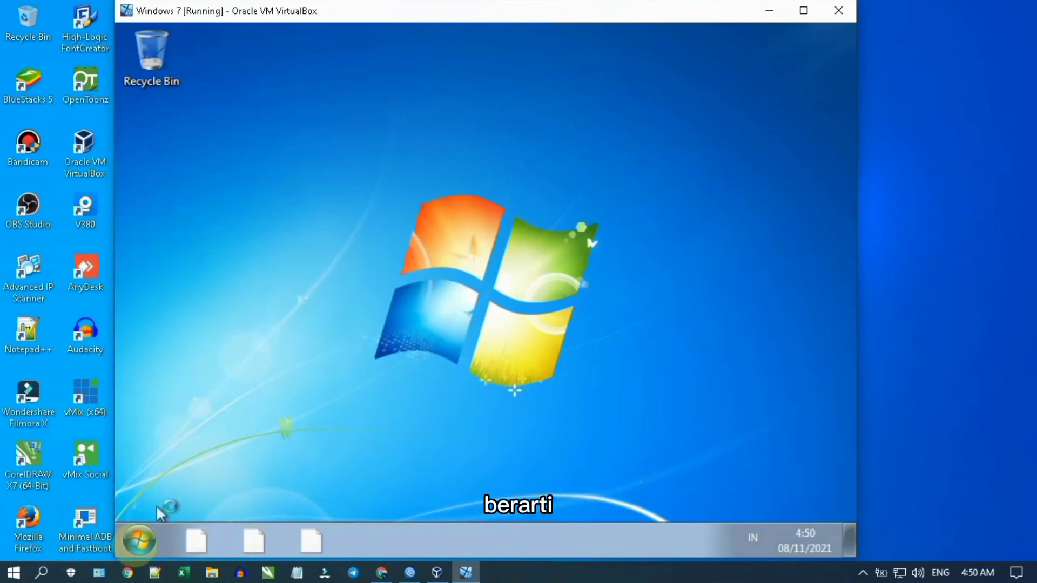
click(138, 549)
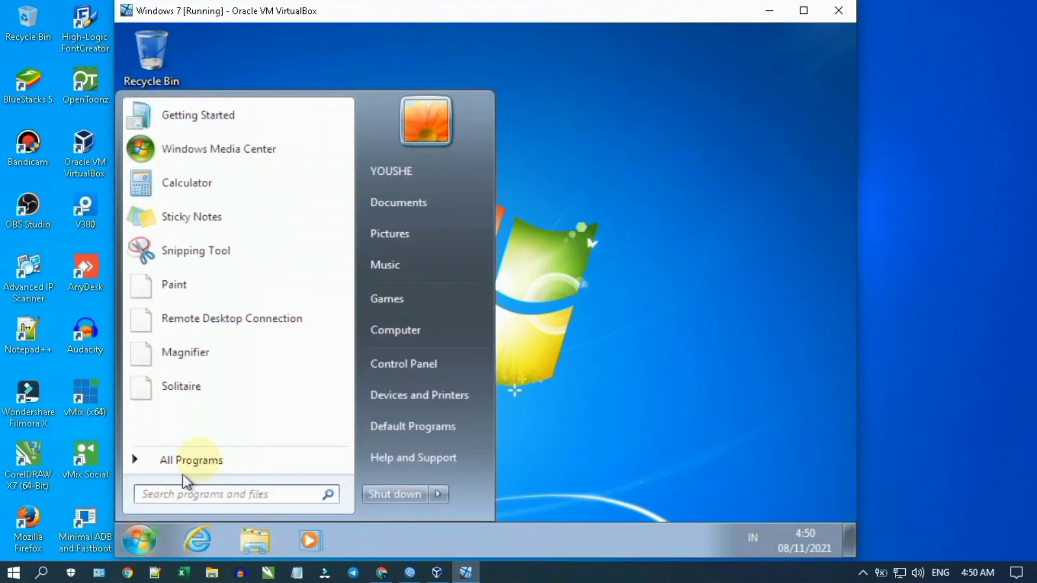
click(200, 461)
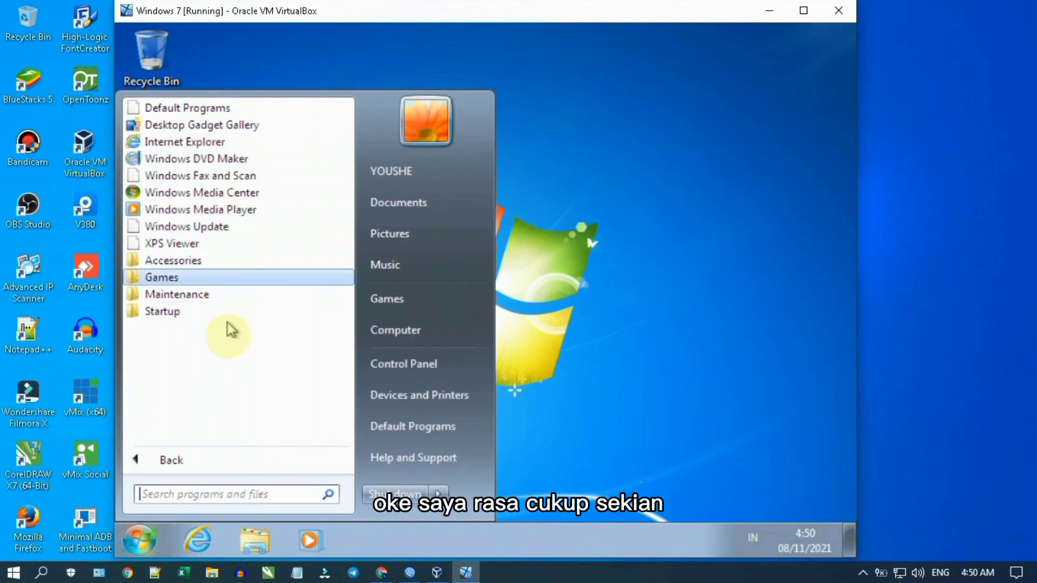
click(255, 549)
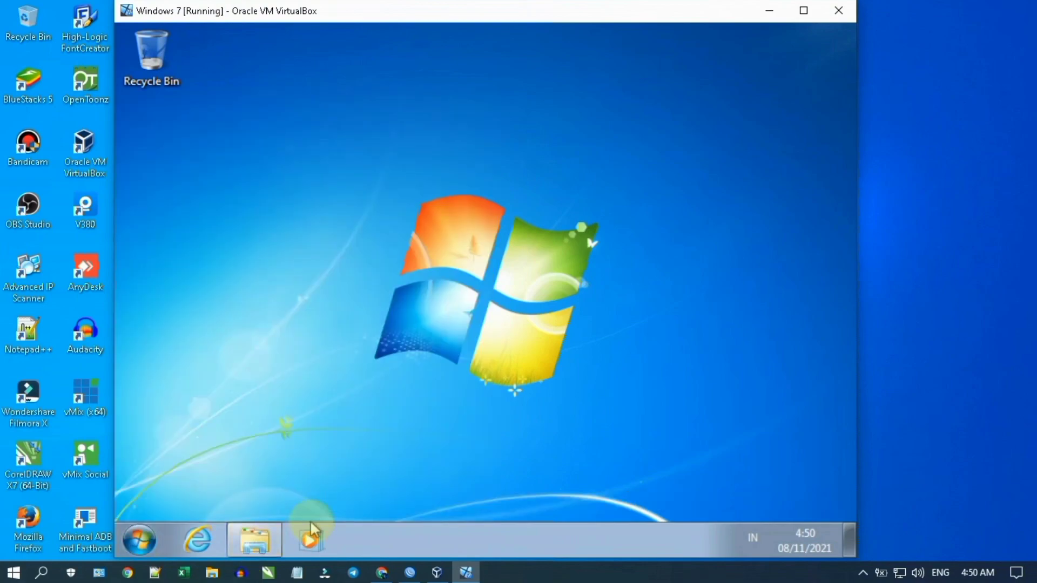
click(132, 546)
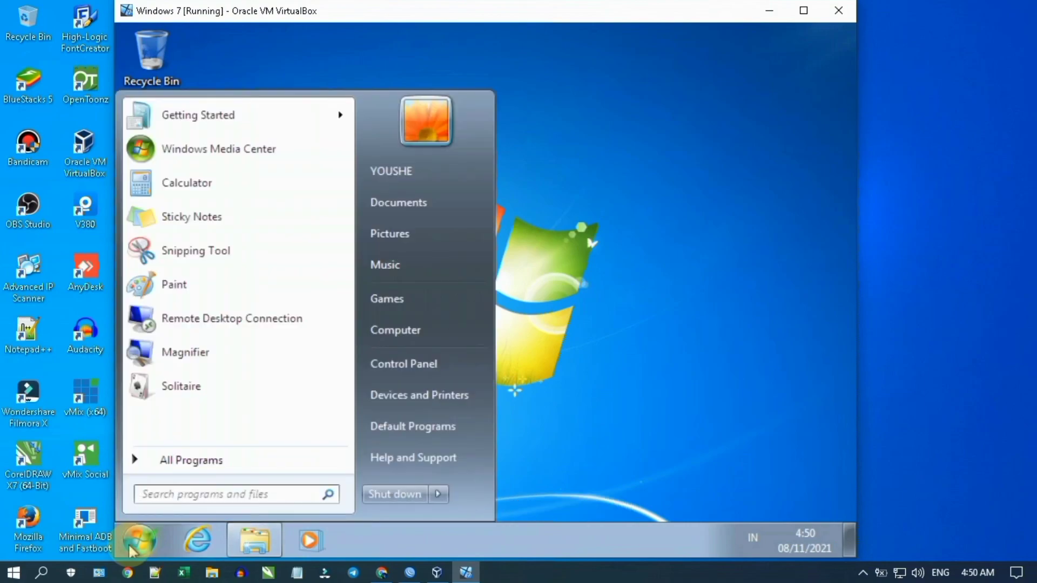
click(132, 548)
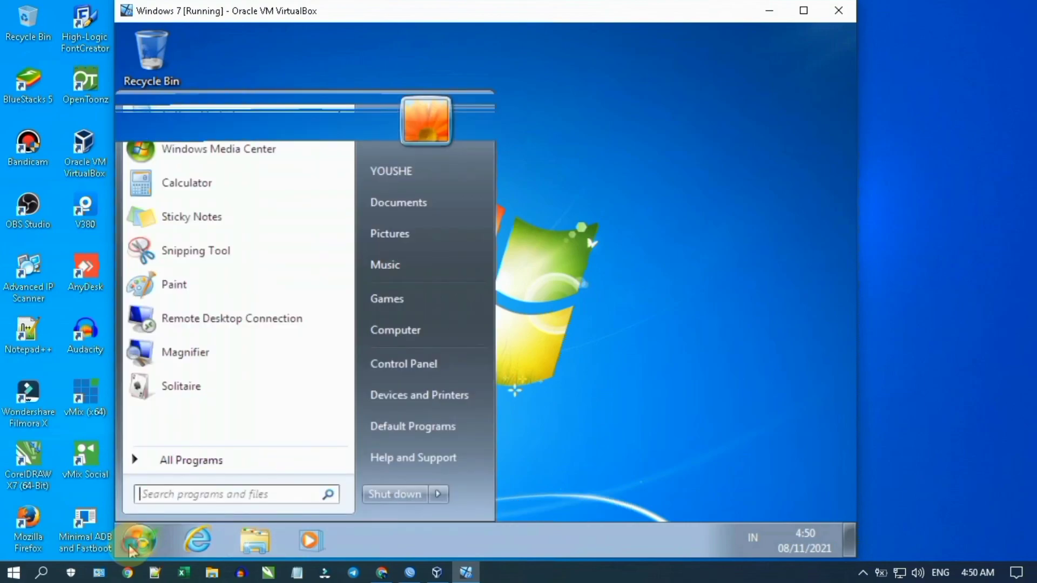
click(133, 548)
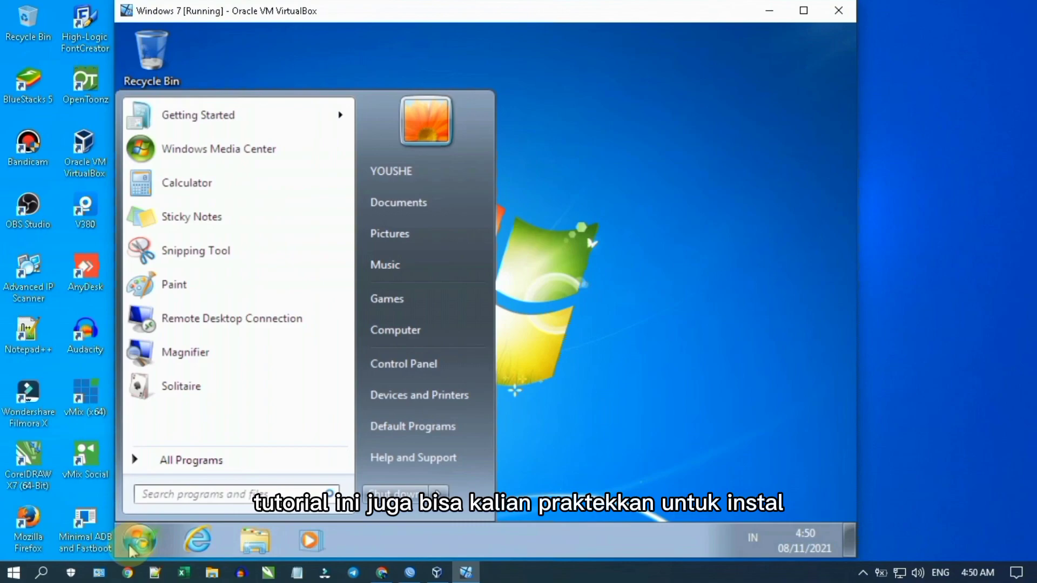
click(132, 548)
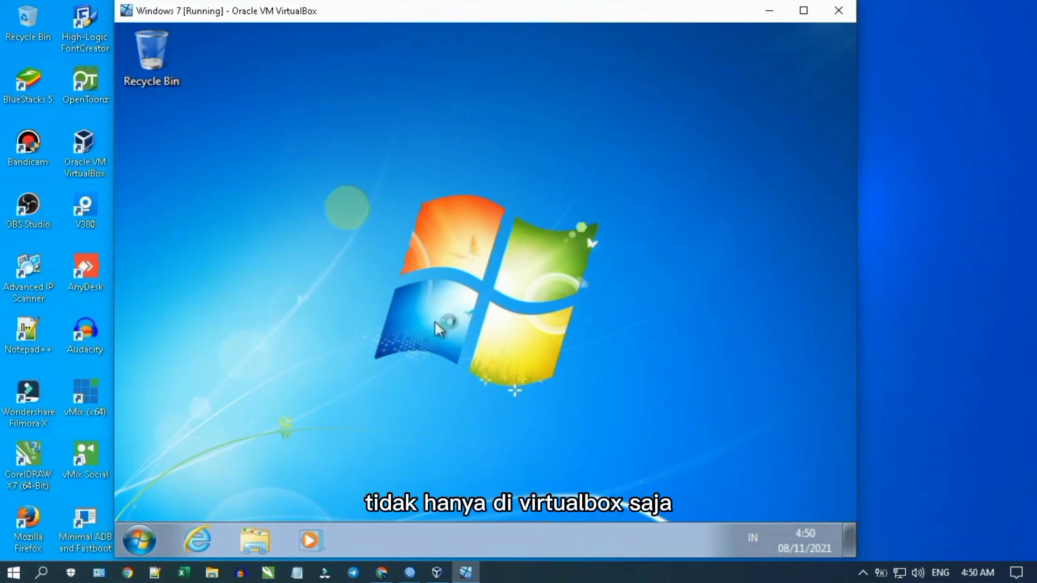
click(390, 295)
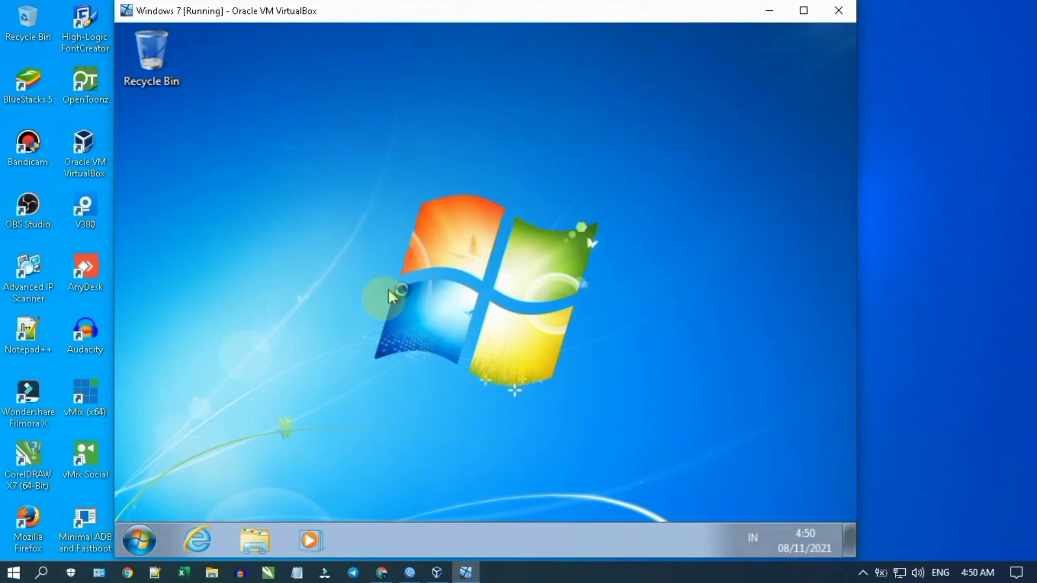